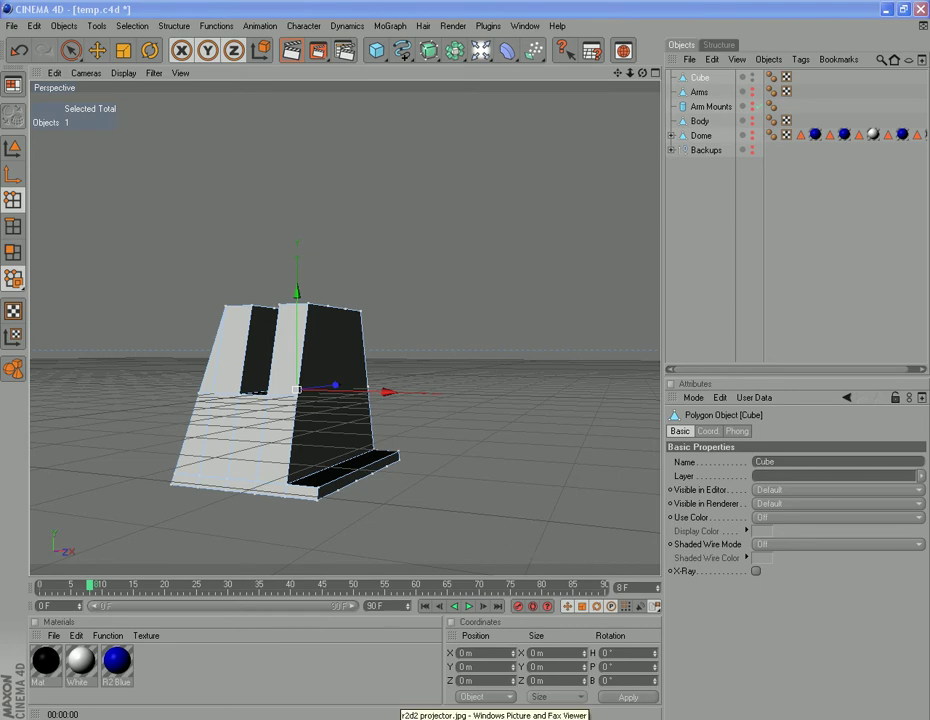
Step: Consult the R2-D2 reference photo, and add a cube primitive moved along X to the ledge side of the foot
left_click(470, 718)
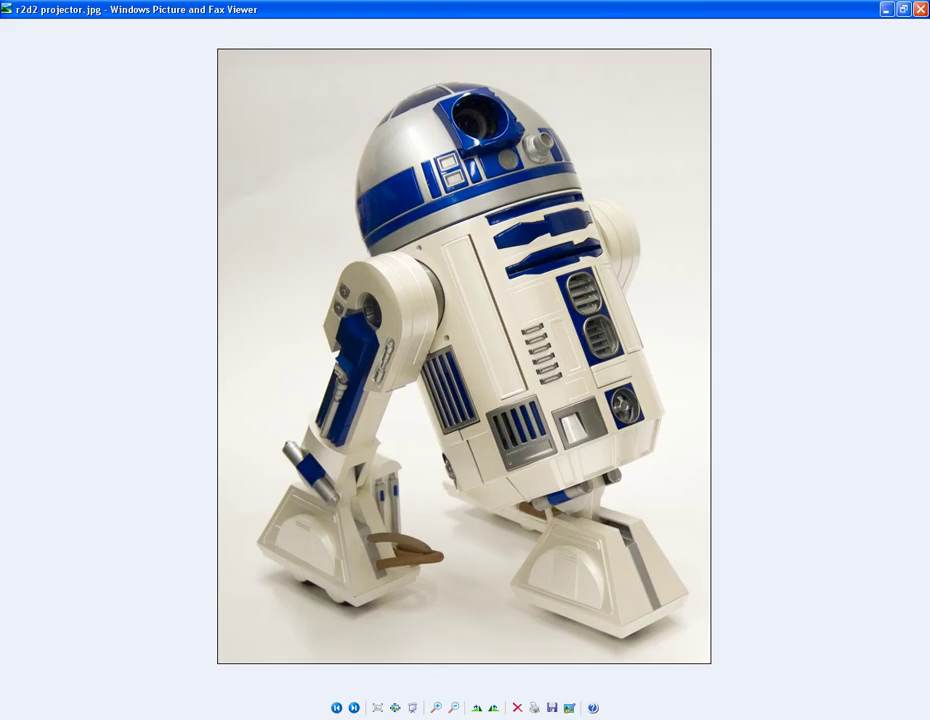
left_click(398, 718)
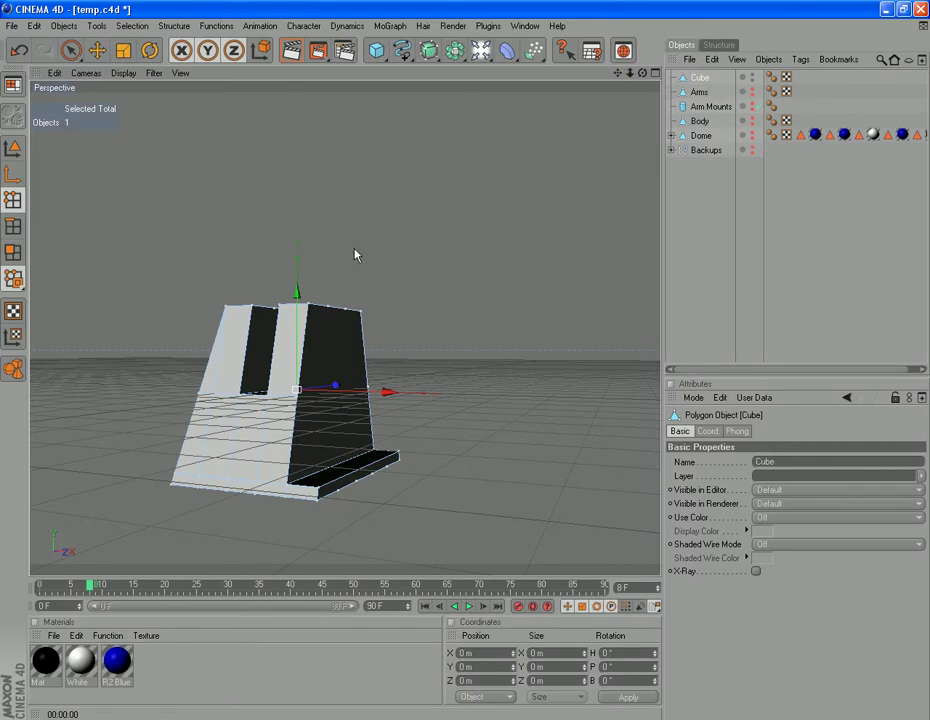
left_click(64, 26)
mouse_move(95, 75)
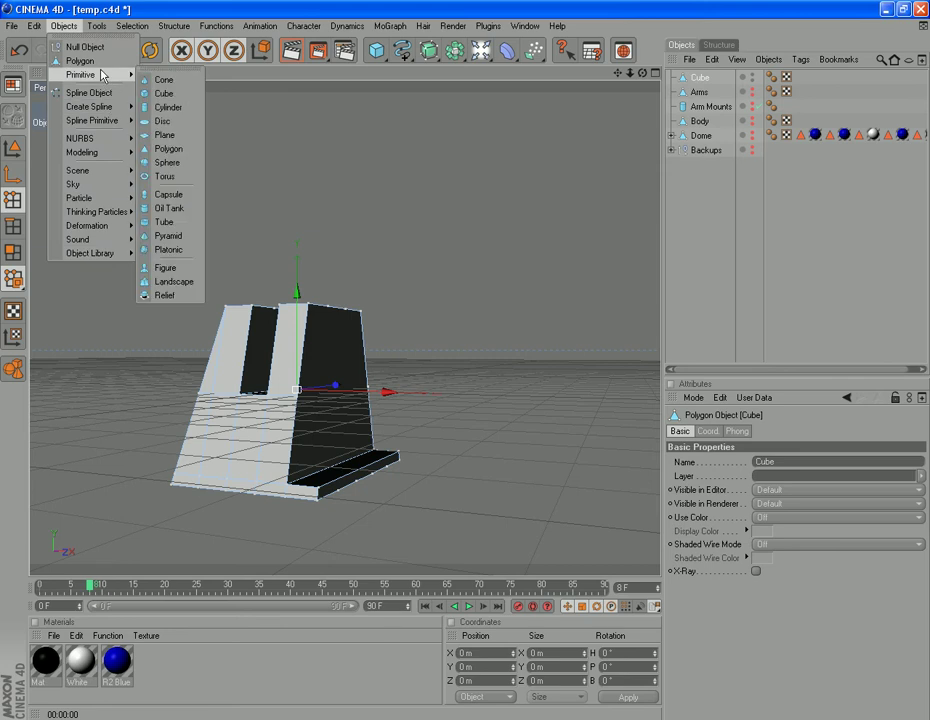
left_click(163, 93)
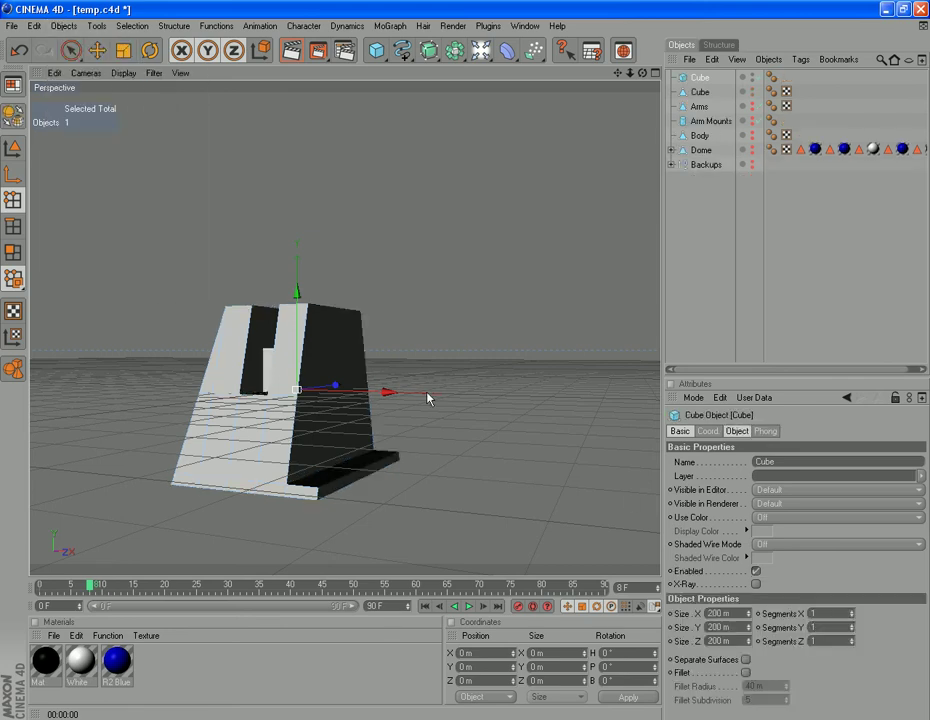
left_click_drag(394, 398, 502, 393)
left_click(17, 208)
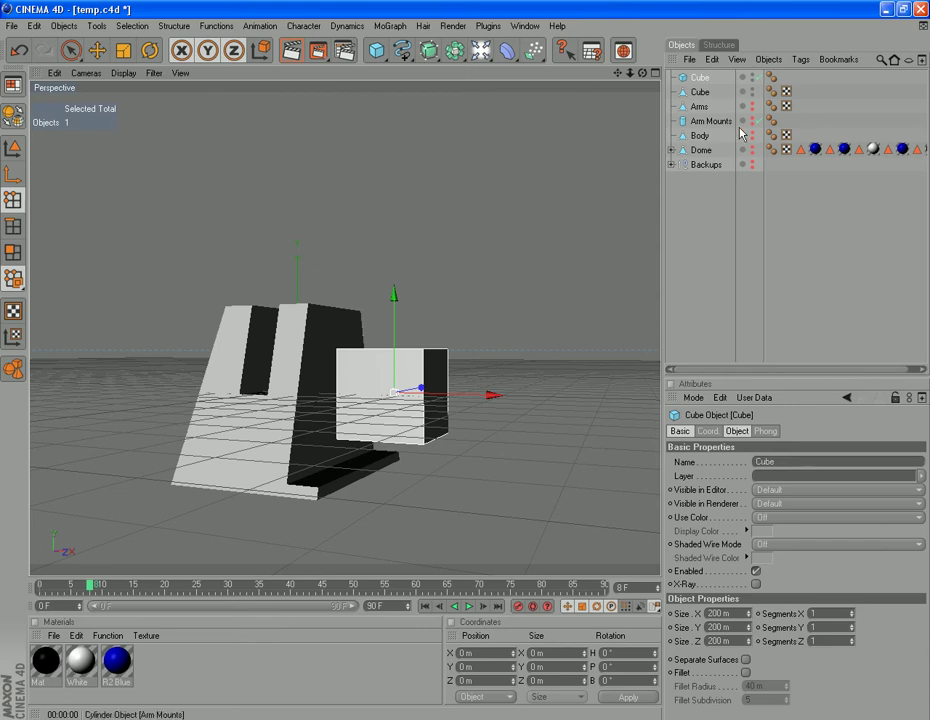
Step: Rename the existing polygon object of the foot from Cube to Foot
double_click(700, 92)
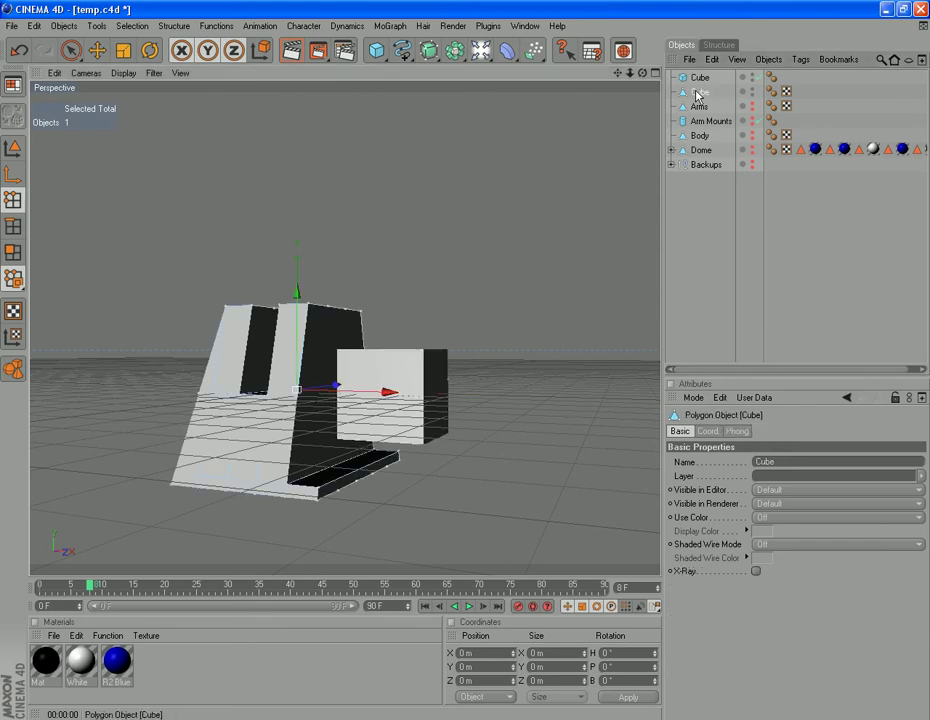
type("Foot")
key("Return")
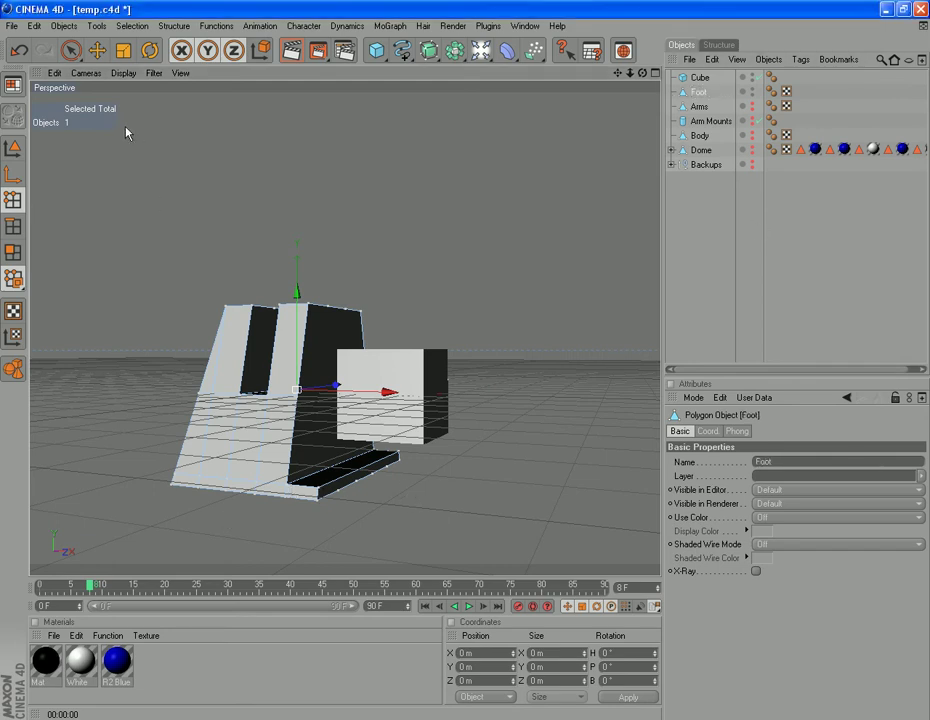
Step: Measure the width of the foot's base ledge using its inner and outer front corner points
left_click(70, 50)
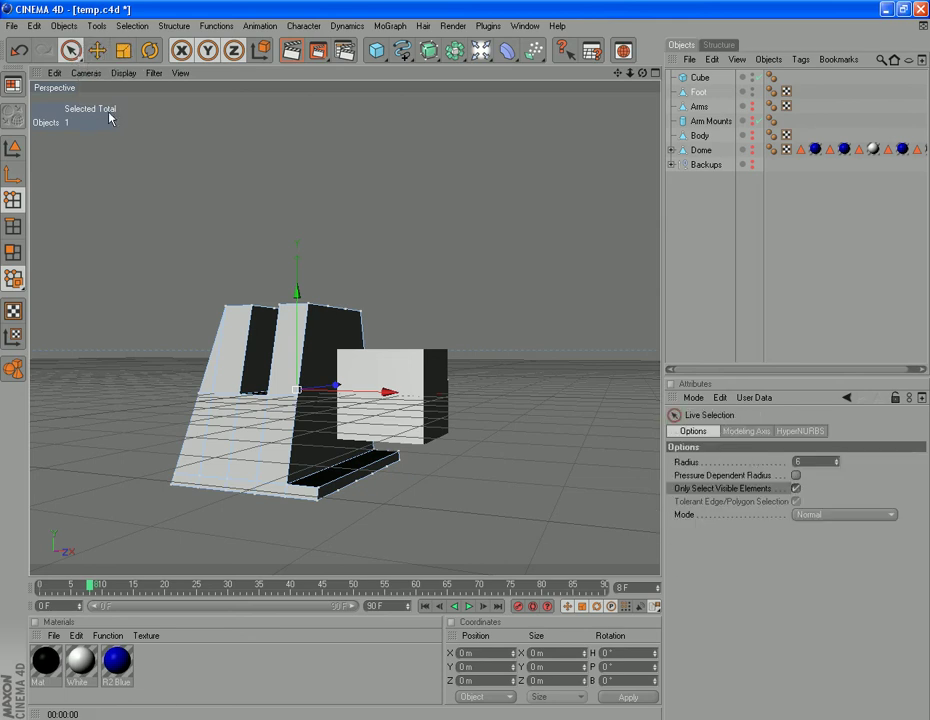
left_click(289, 486)
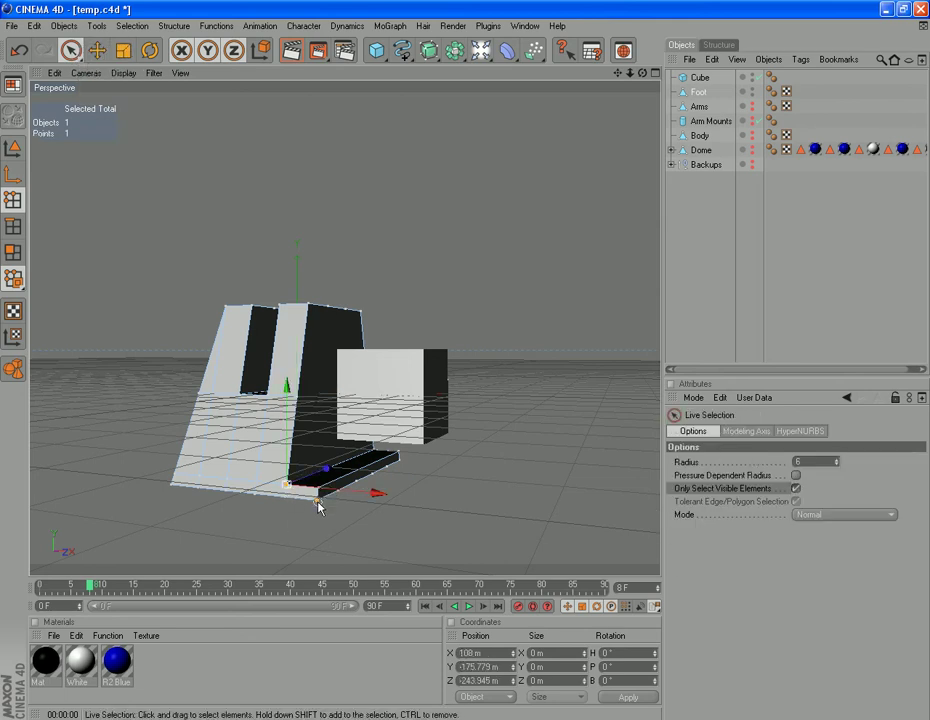
left_click(317, 503, "shift")
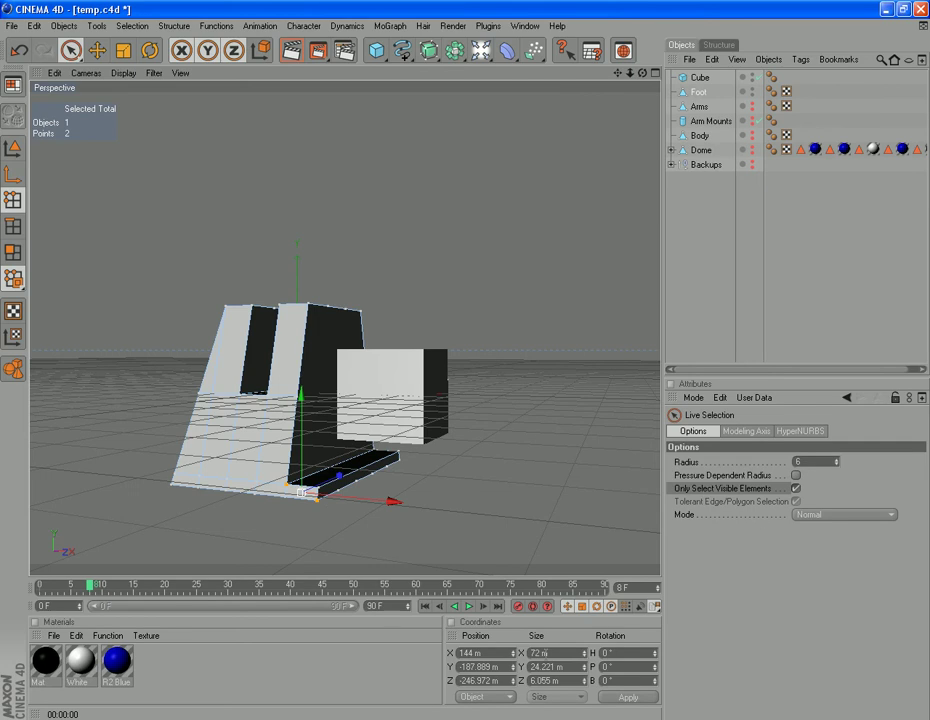
Step: Set the new cube's size to 72 m in X and 400 m in Y
left_click(699, 78)
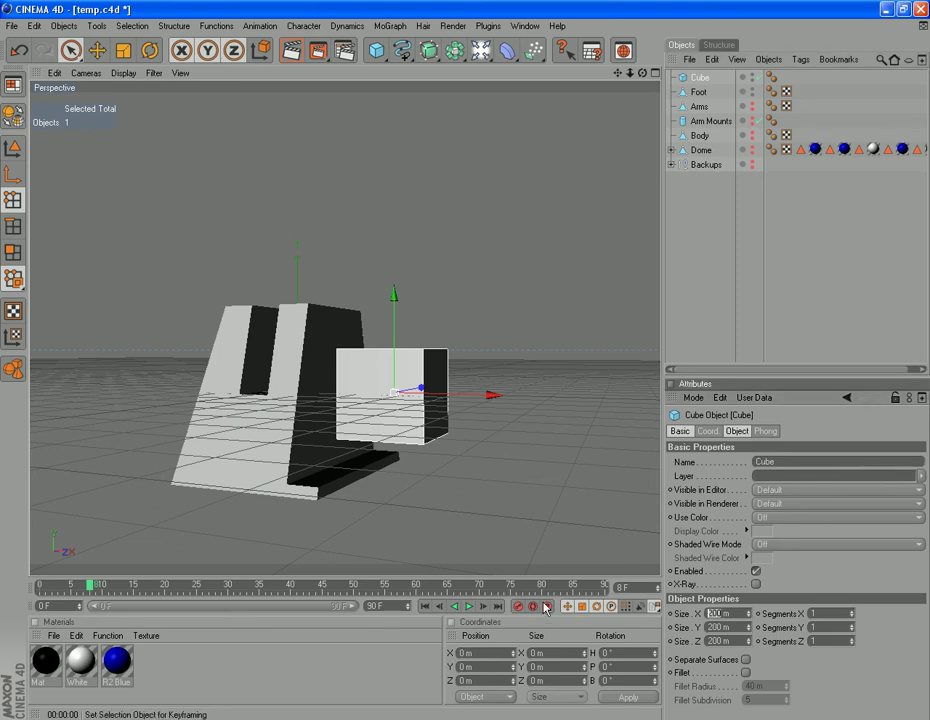
type("72")
key("Return")
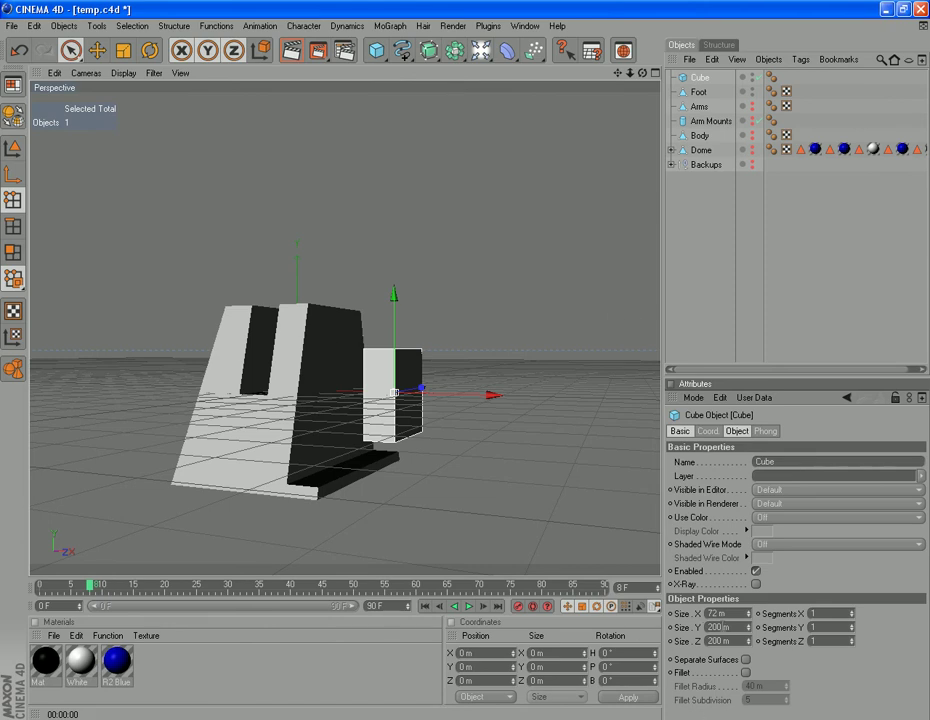
double_click(713, 627)
type("400")
key("Return")
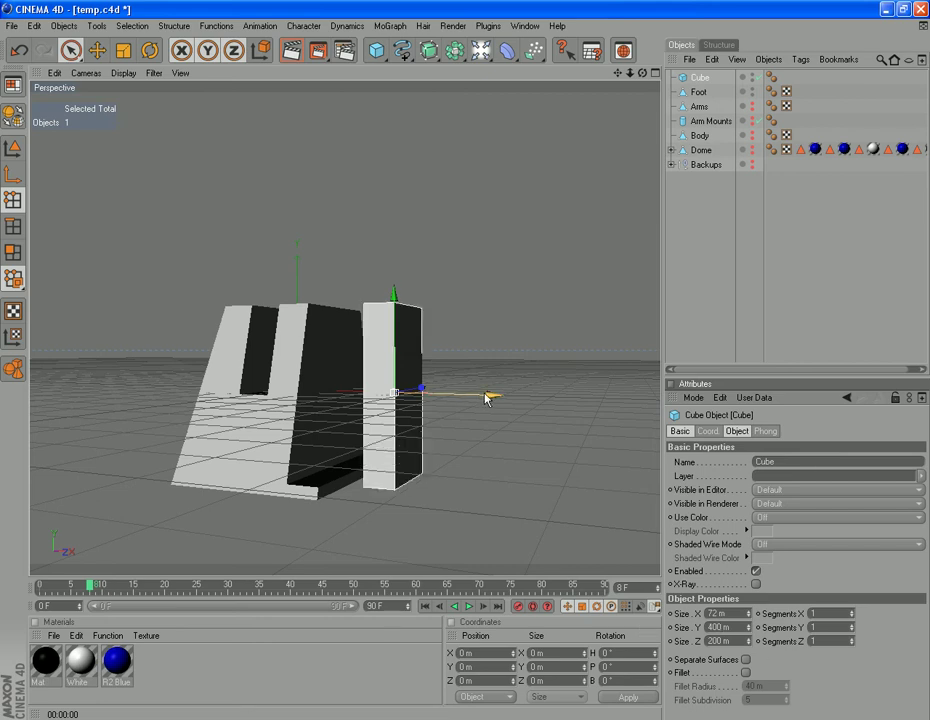
Step: Move the cube in X and Y so it sits on the ledge against the side of the foot
left_click_drag(393, 300, 398, 268)
left_click_drag(490, 365, 435, 354)
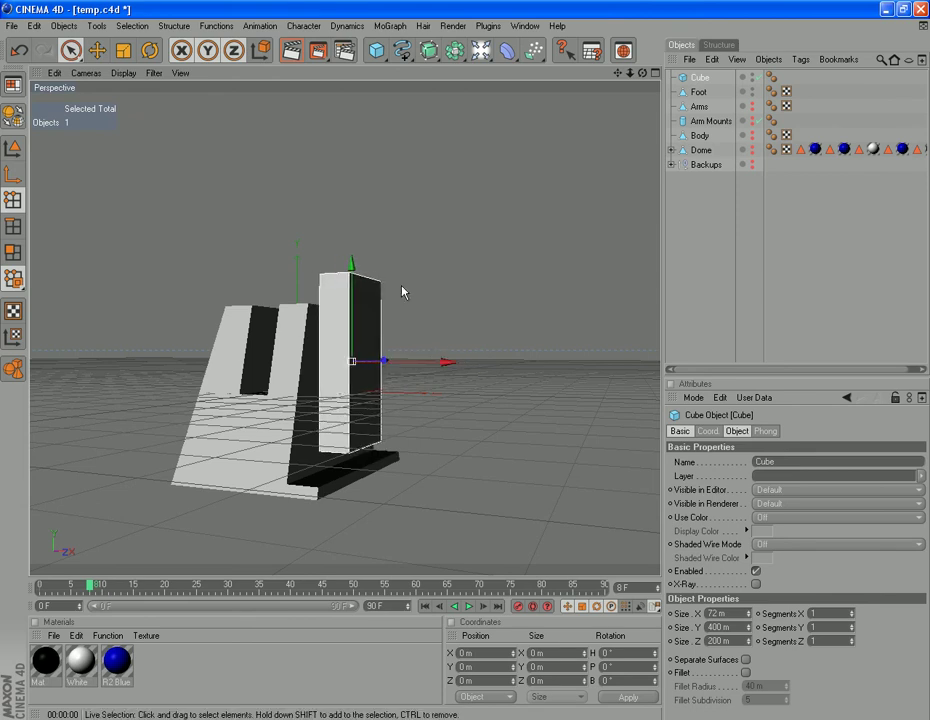
left_click_drag(353, 262, 351, 284)
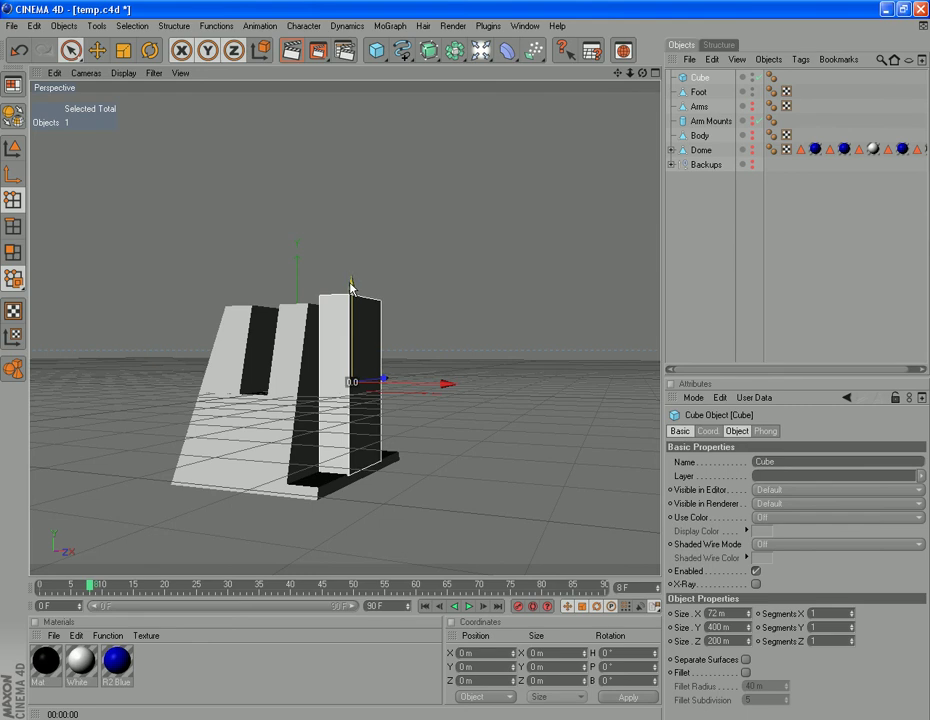
Step: Set the cube's Z size to 275 m, judging it against the foot in a side-on view
left_click_drag(642, 75, 926, 113)
left_click_drag(642, 73, 800, 73)
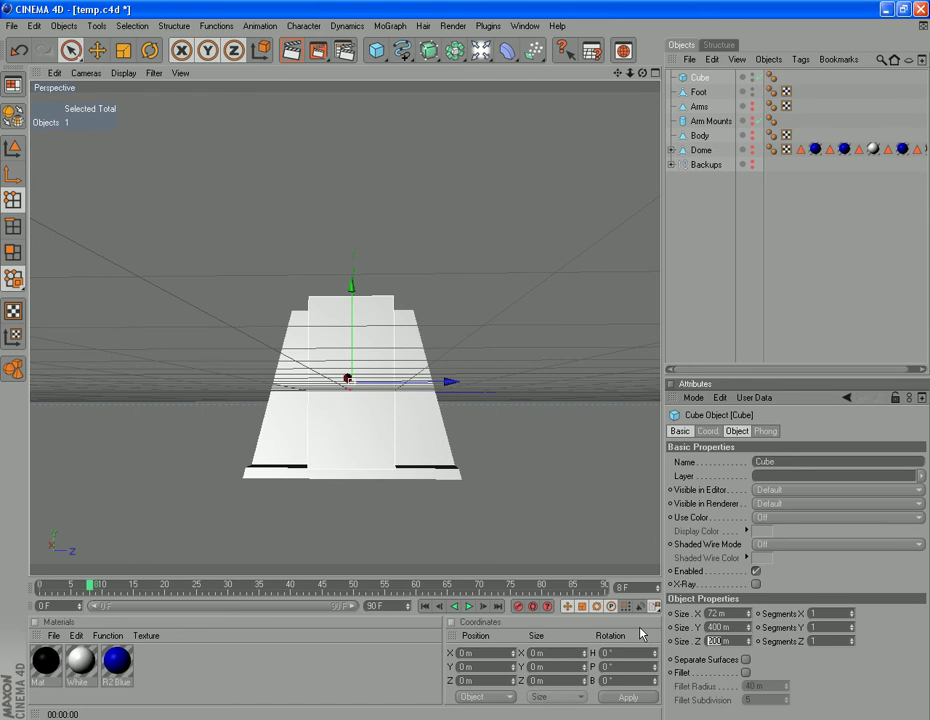
type("275")
key("Return")
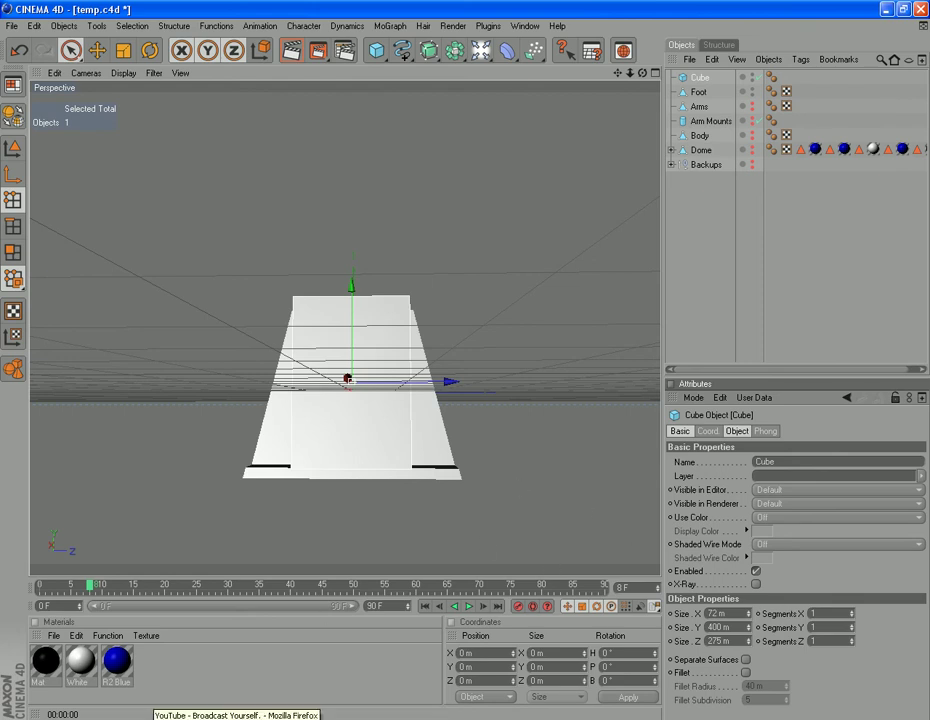
Step: Check the R2-D2 reference photo and shift the cube slightly along Z to centre it on the foot
left_click(421, 718)
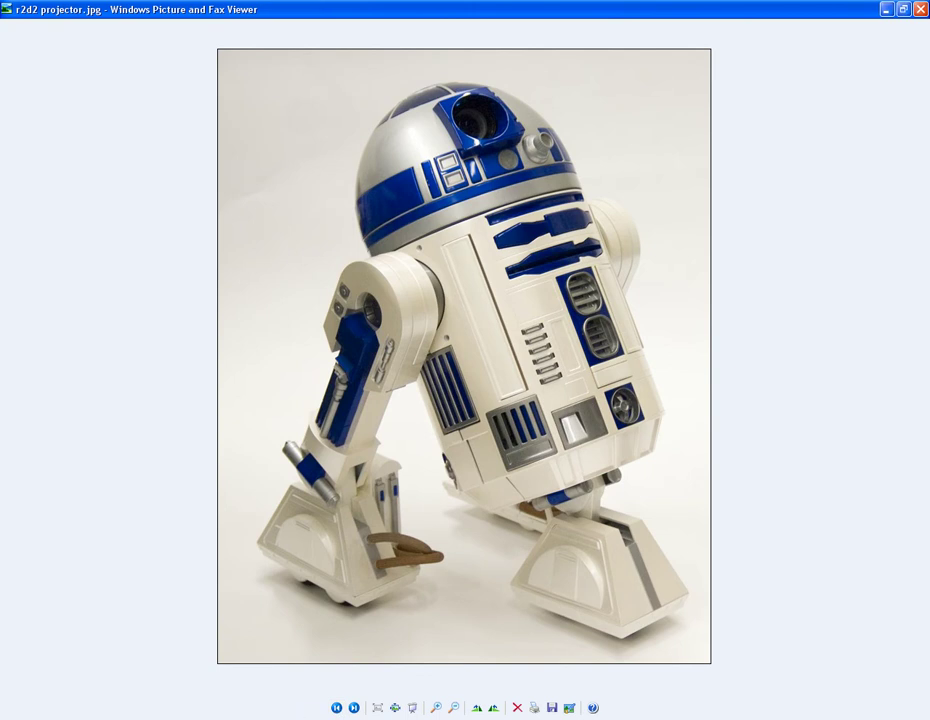
key("alt+Tab")
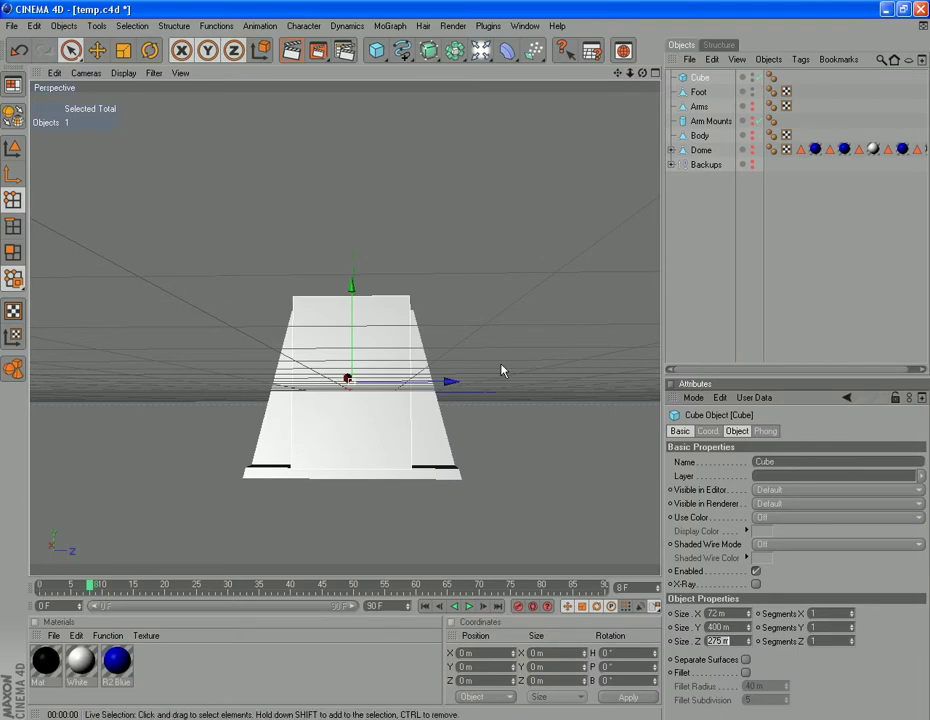
left_click_drag(451, 383, 455, 388)
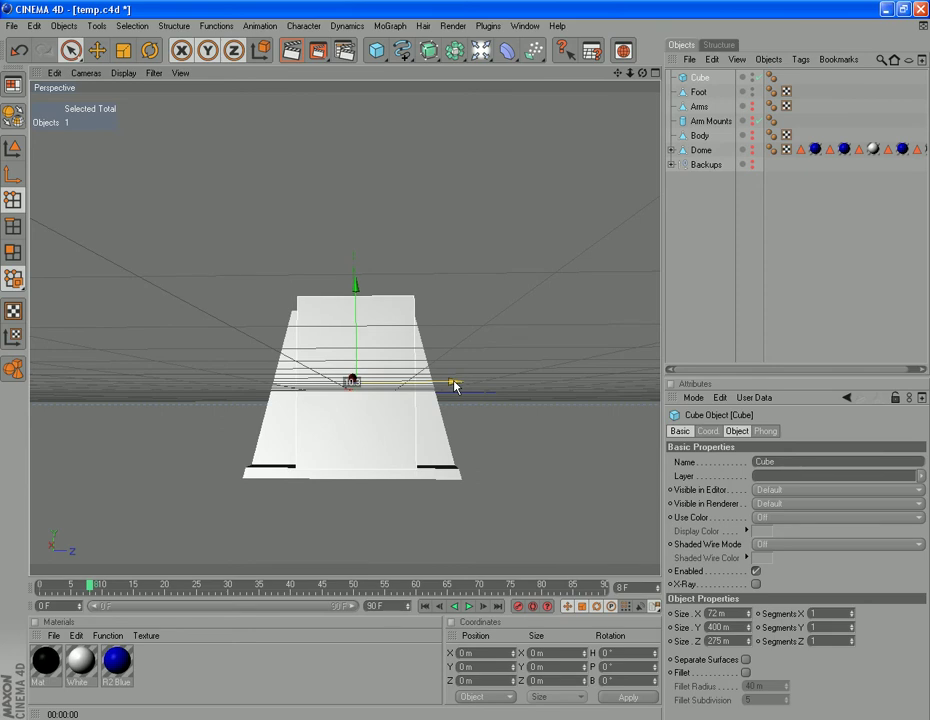
left_click_drag(641, 74, 584, 171)
left_click_drag(454, 384, 452, 382)
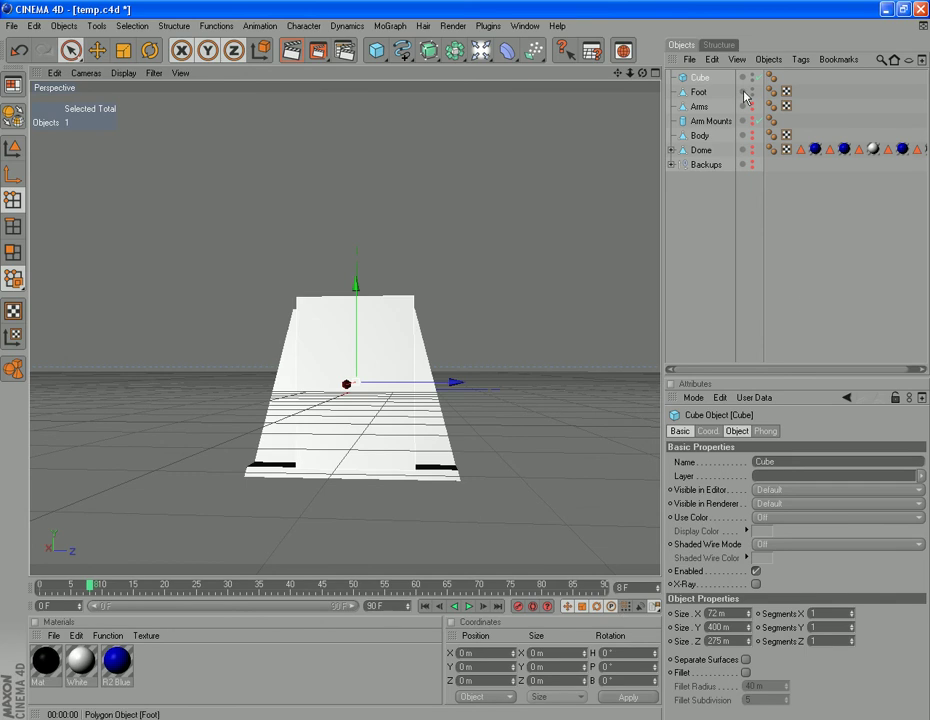
Step: Set the cube's Y segments to 6 while it is still a parametric object
key("c")
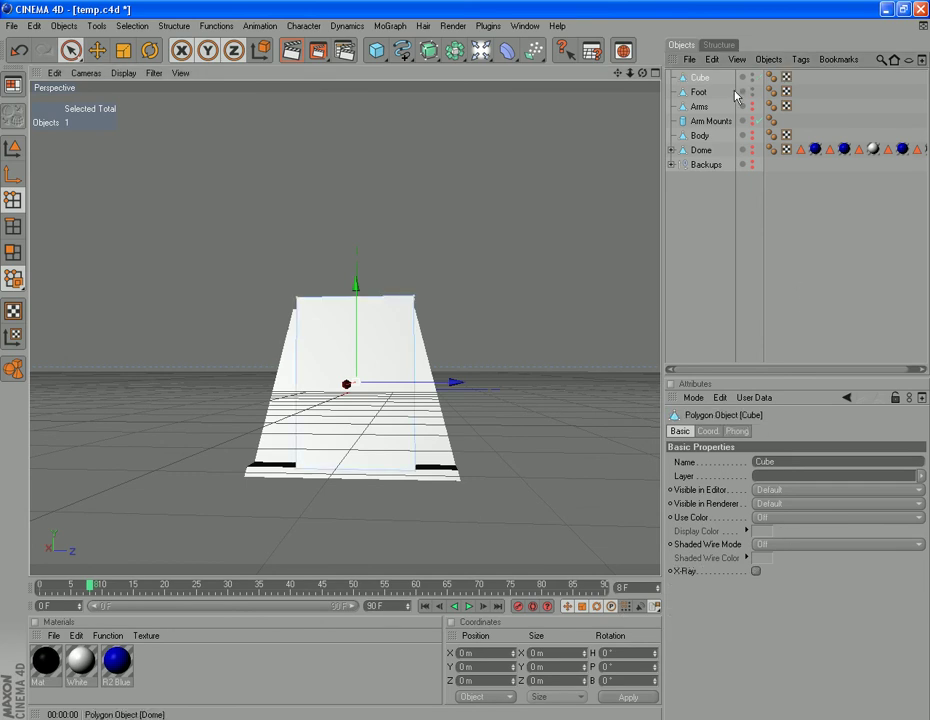
left_click(12, 48)
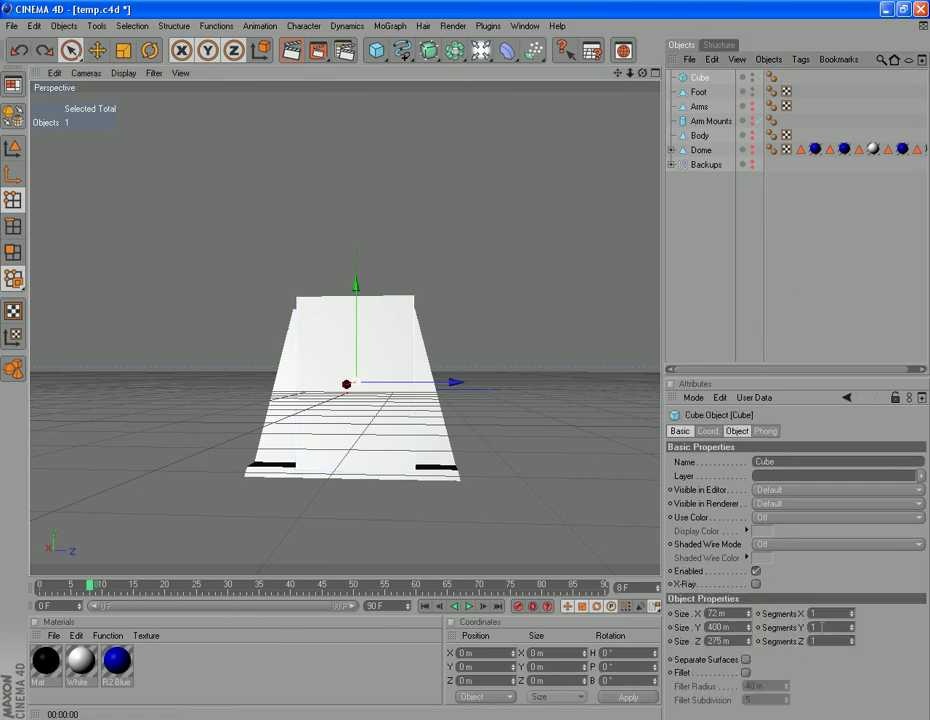
left_click_drag(822, 628, 652, 633)
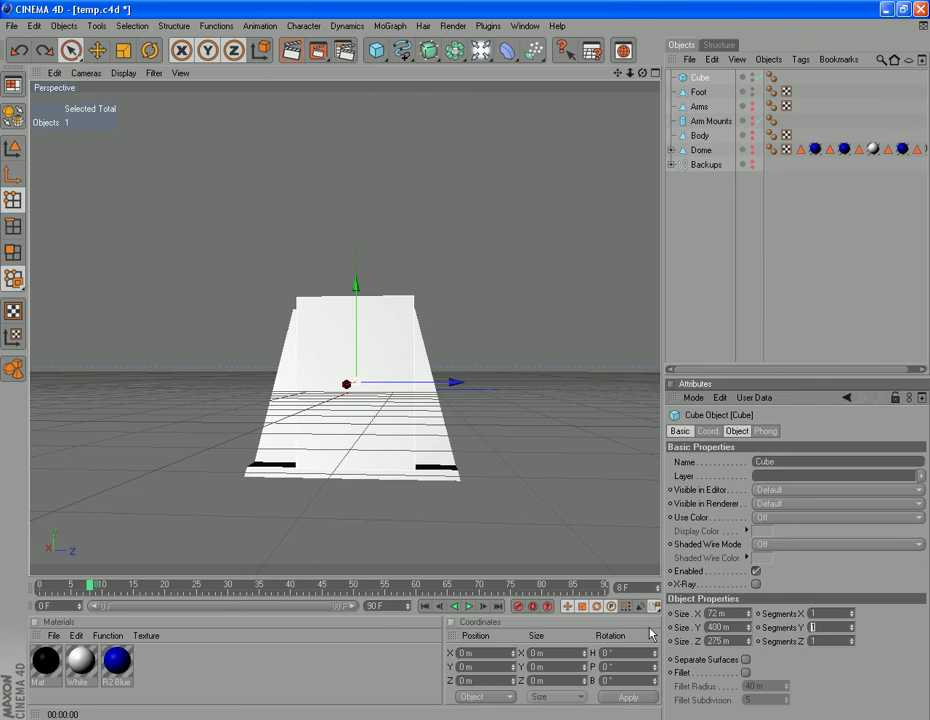
type("6")
key("Return")
left_click_drag(643, 73, 112, 37)
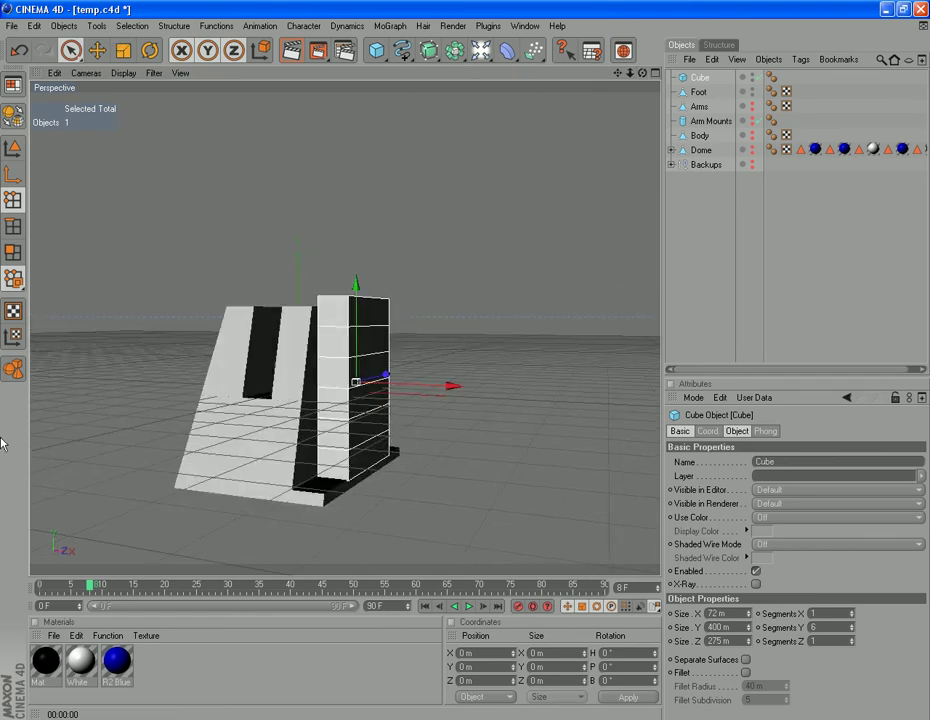
Step: Make the cube editable and extrude the two lowest polygons of its narrow front face by 25 m
left_click(70, 51)
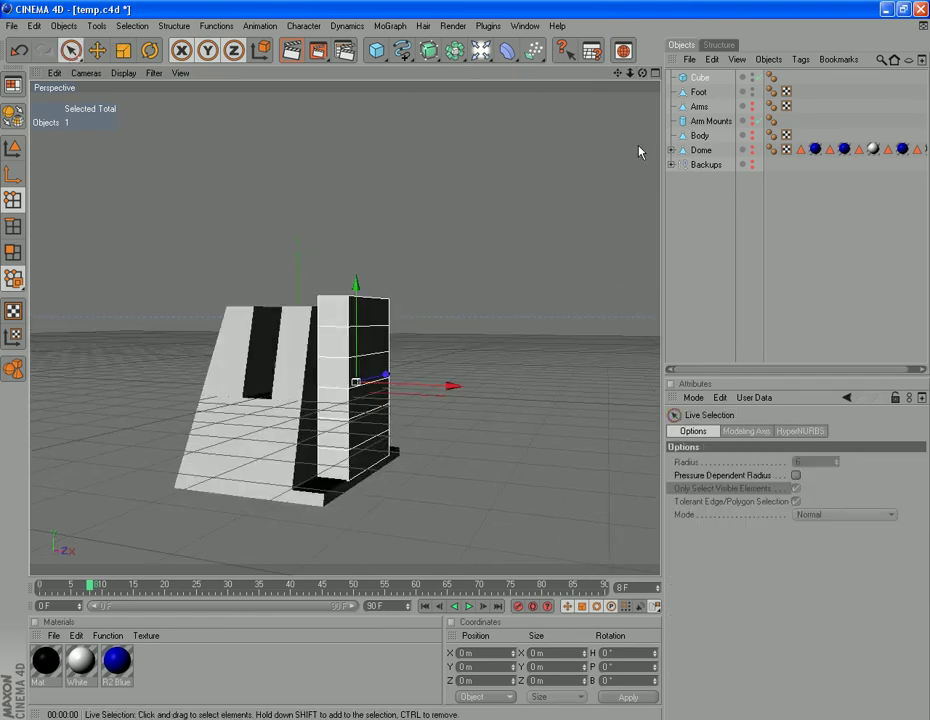
key("c")
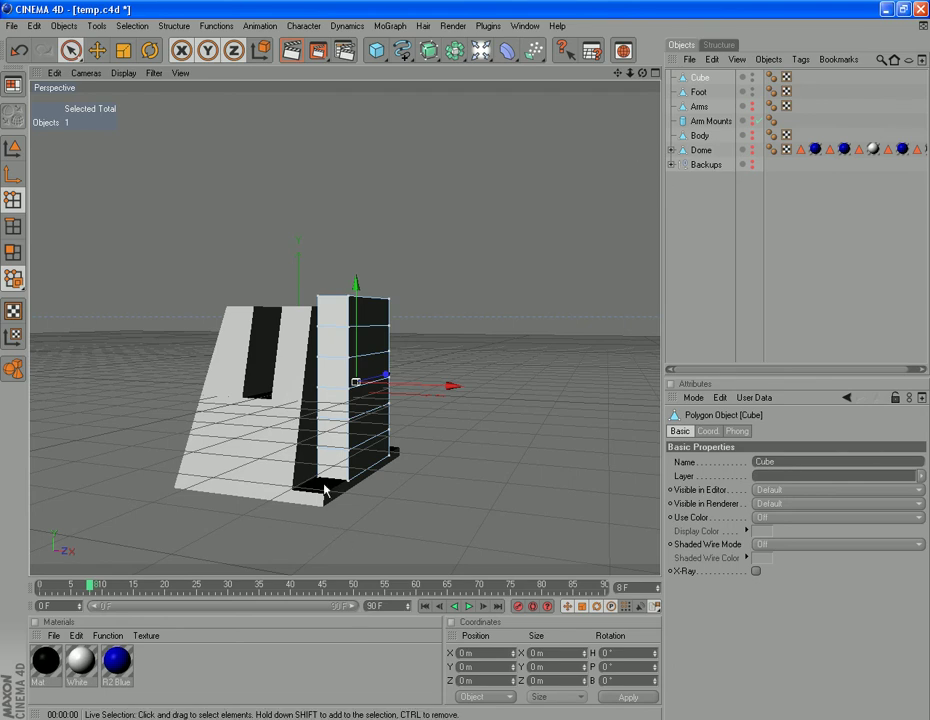
left_click(13, 175)
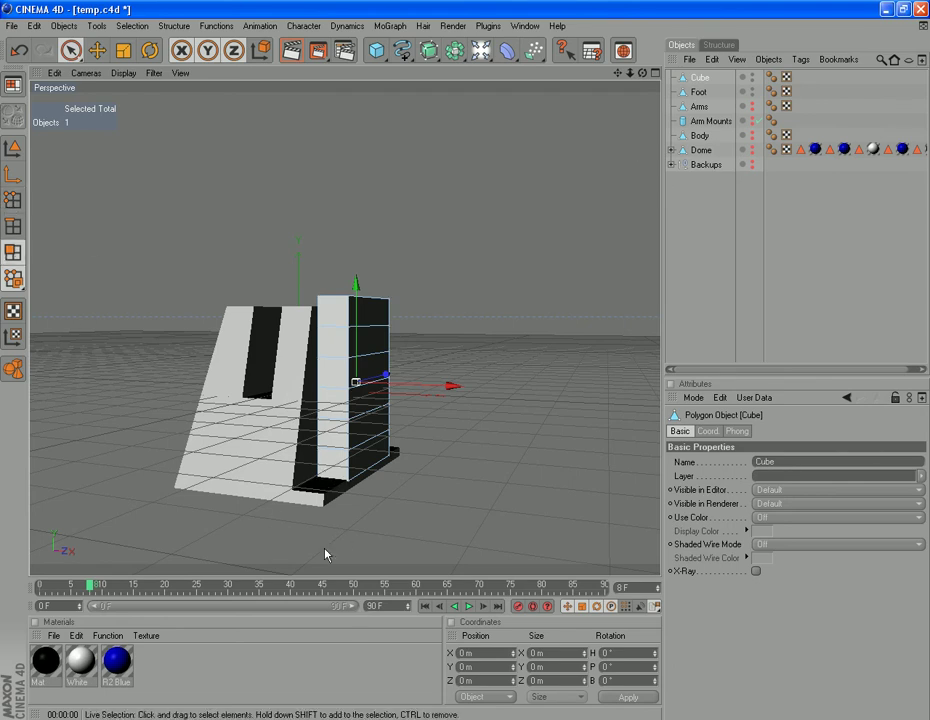
mouse_move(334, 469)
left_mouse_down()
mouse_move(336, 440)
mouse_move(356, 439)
left_mouse_up()
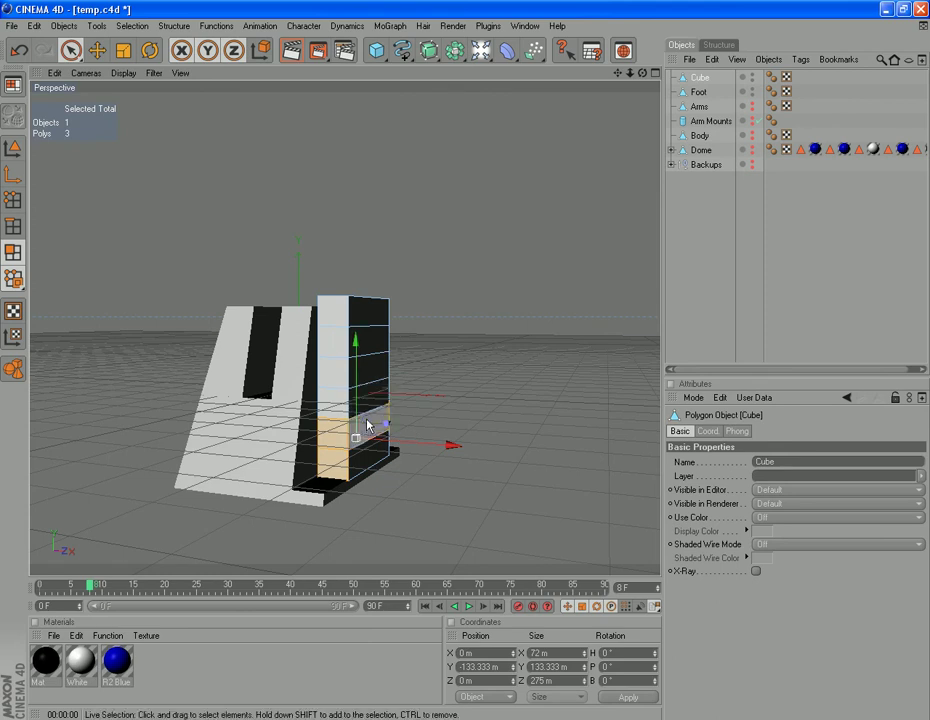
left_click(367, 427, "ctrl")
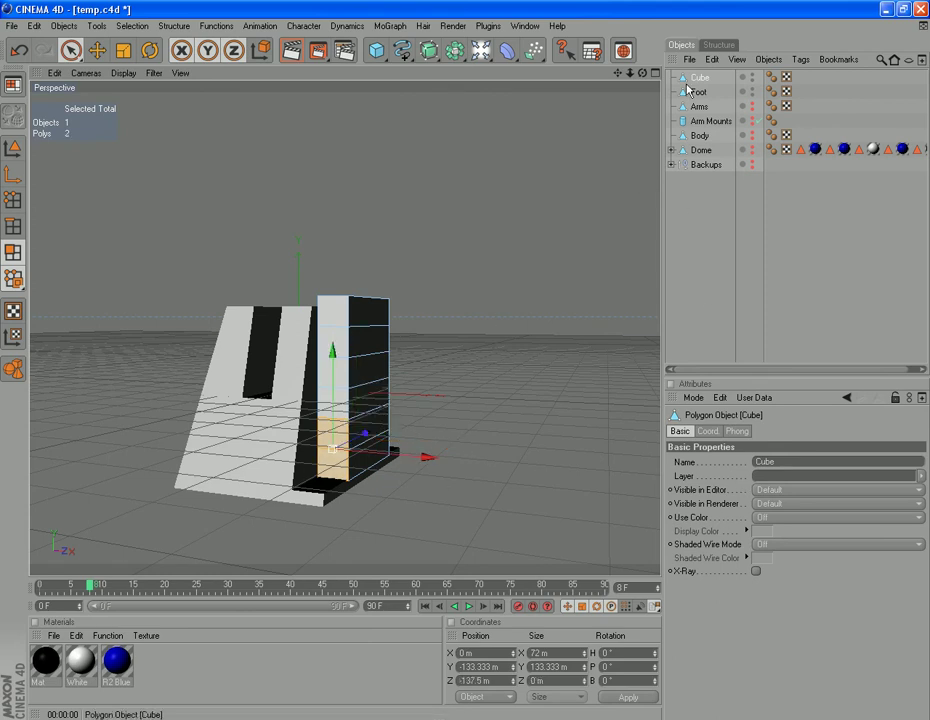
right_click(500, 467)
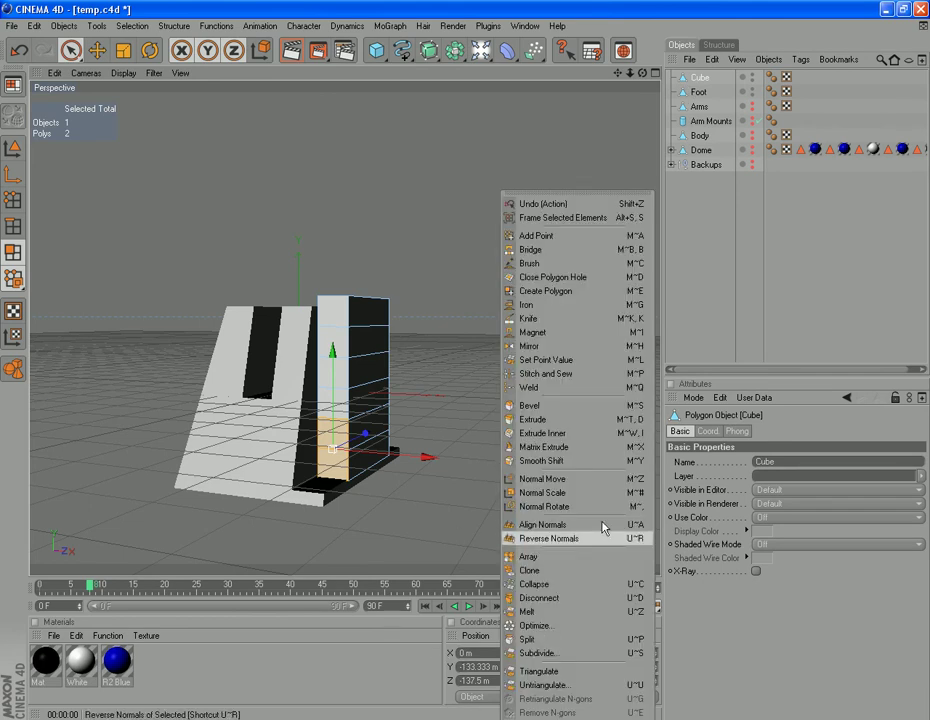
left_click(587, 419)
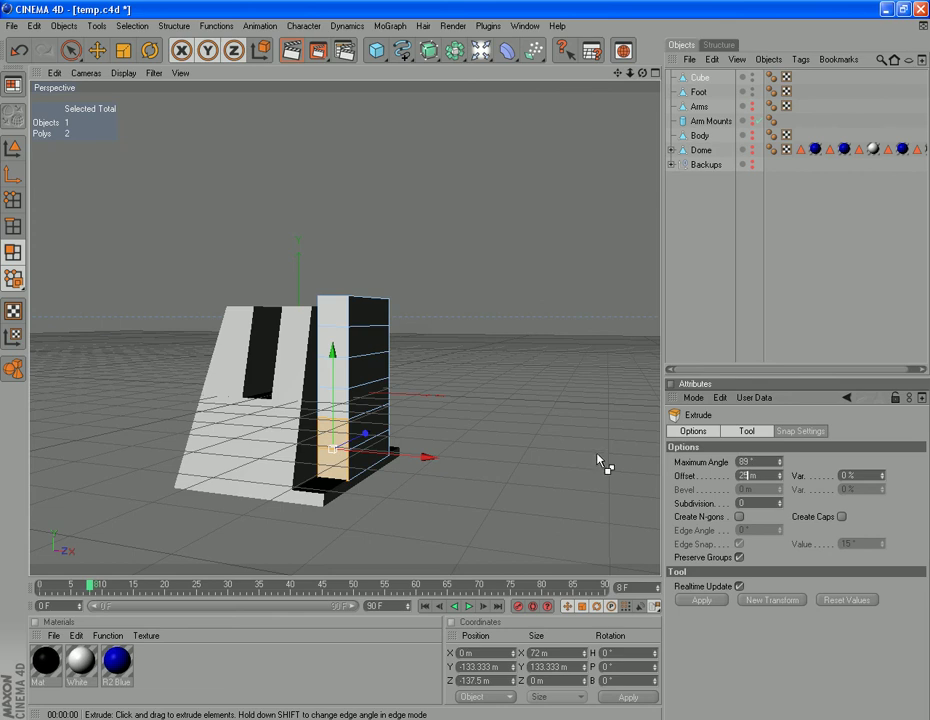
left_click(700, 601)
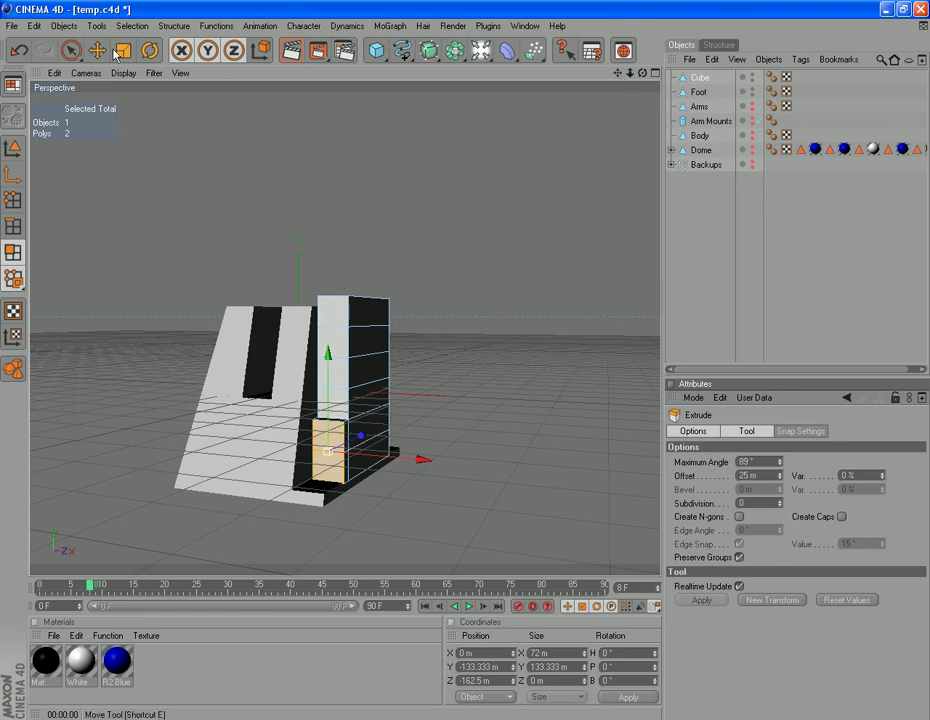
Step: Add a cylinder primitive and set its orientation to +Z so it runs lengthwise along the foot
left_click(63, 26)
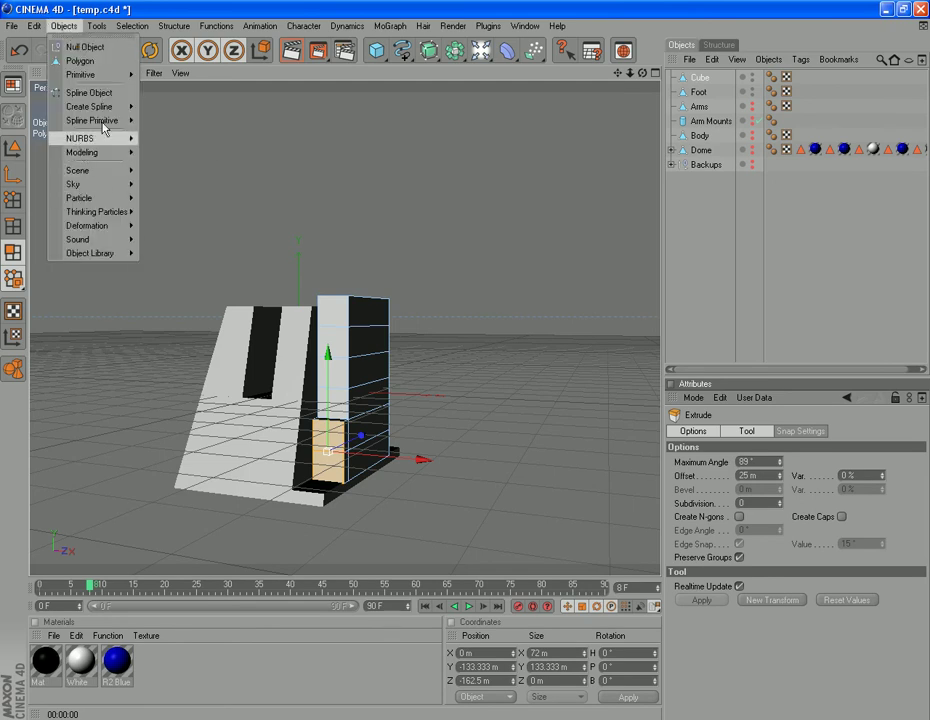
mouse_move(125, 75)
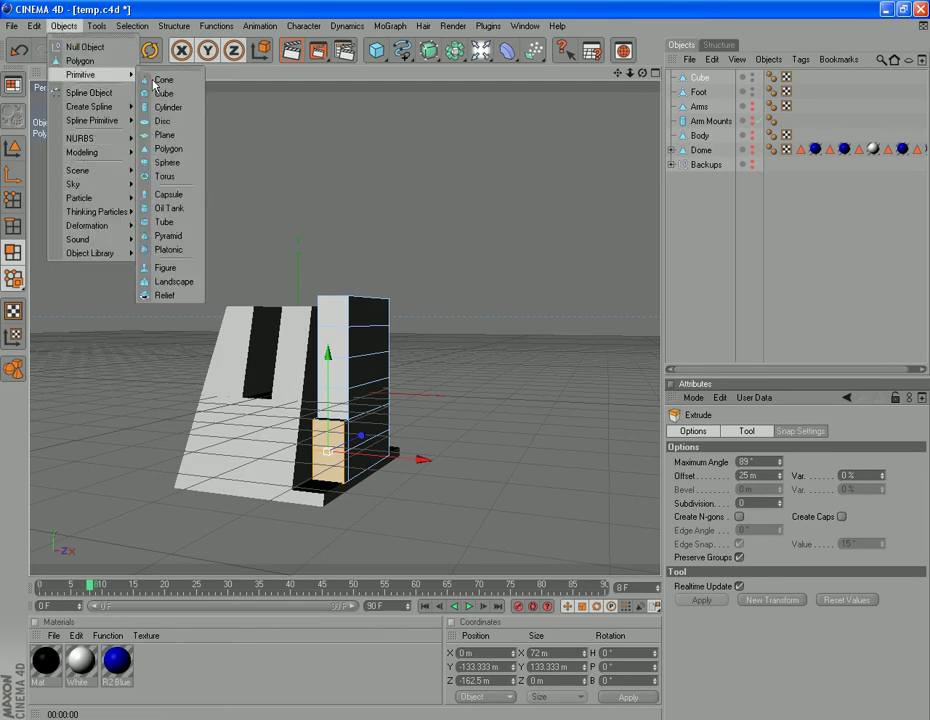
left_click(166, 107)
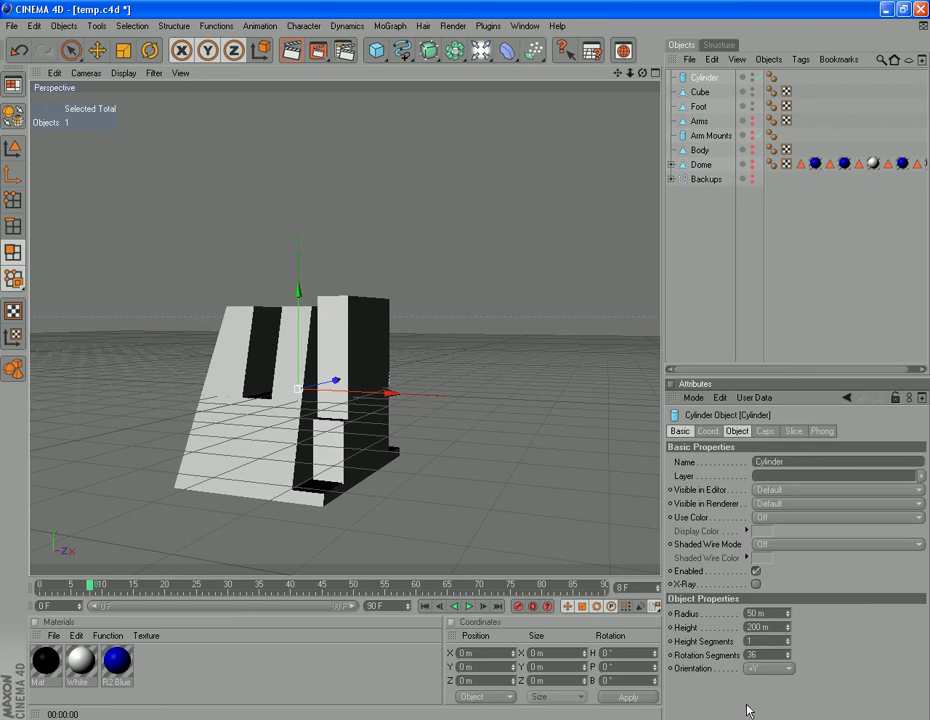
left_click(768, 668)
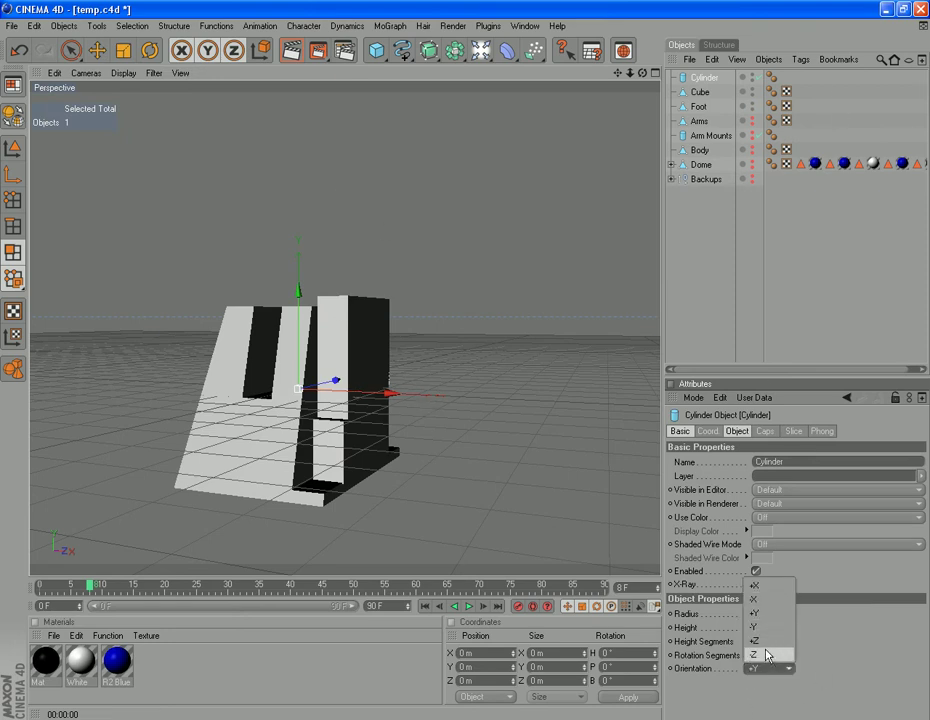
left_click(756, 586)
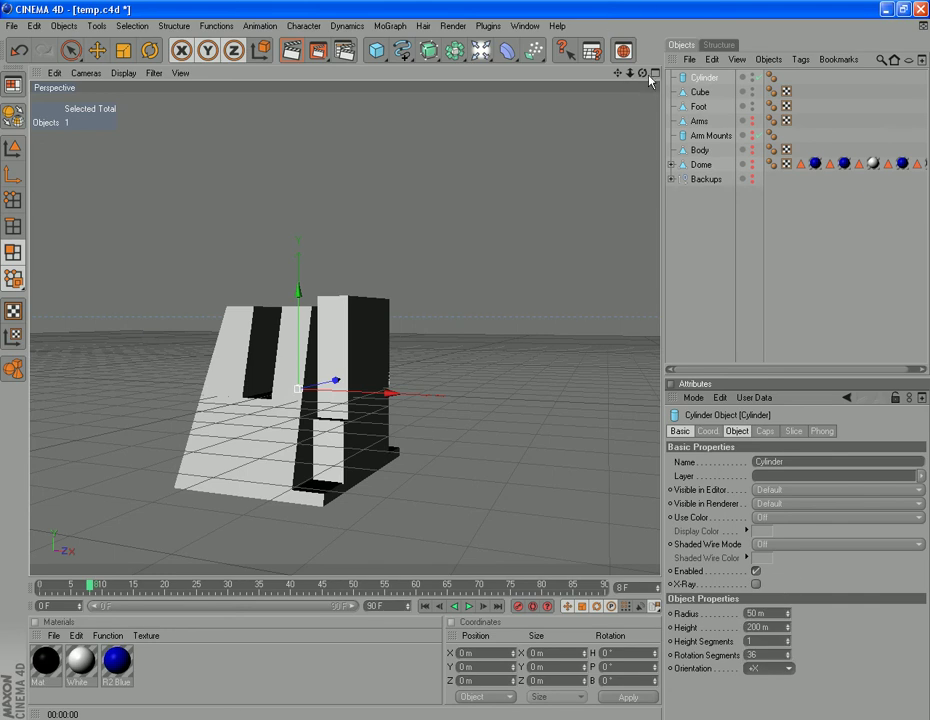
left_click_drag(644, 77, 407, 89)
left_click(756, 670)
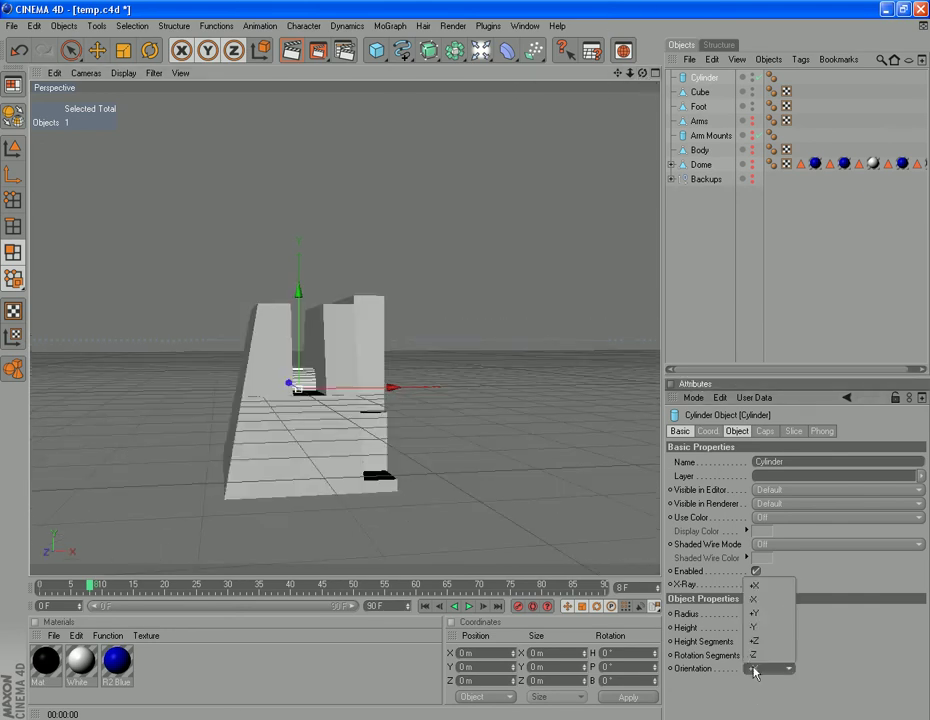
left_click(756, 641)
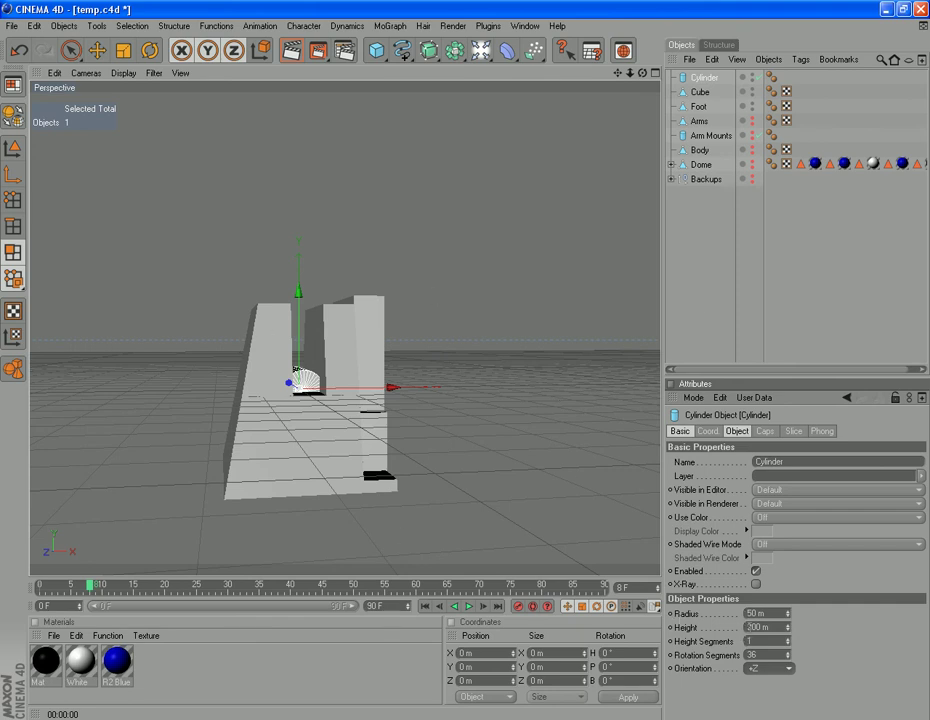
Step: Set the cylinder's height to 300 m and its radius to 45 m
left_click(763, 627)
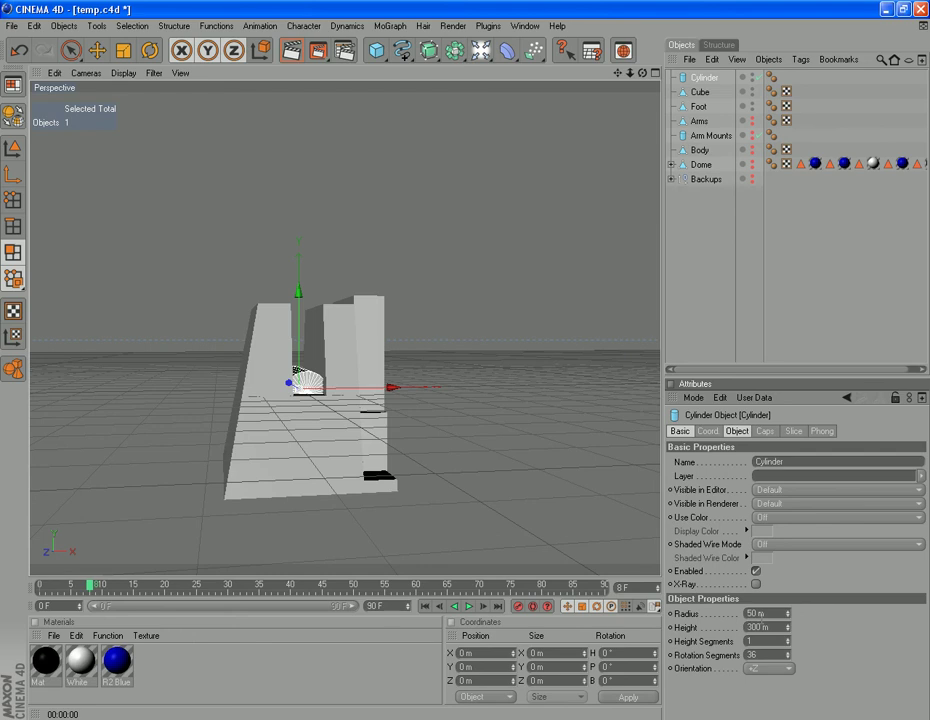
left_click_drag(759, 613, 610, 613)
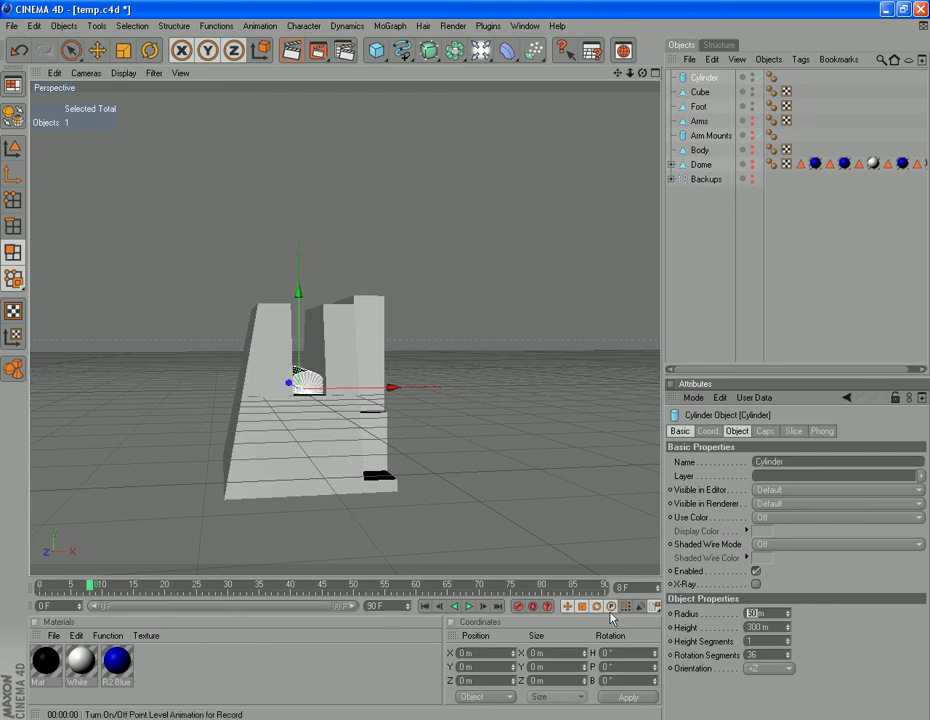
left_click(880, 640)
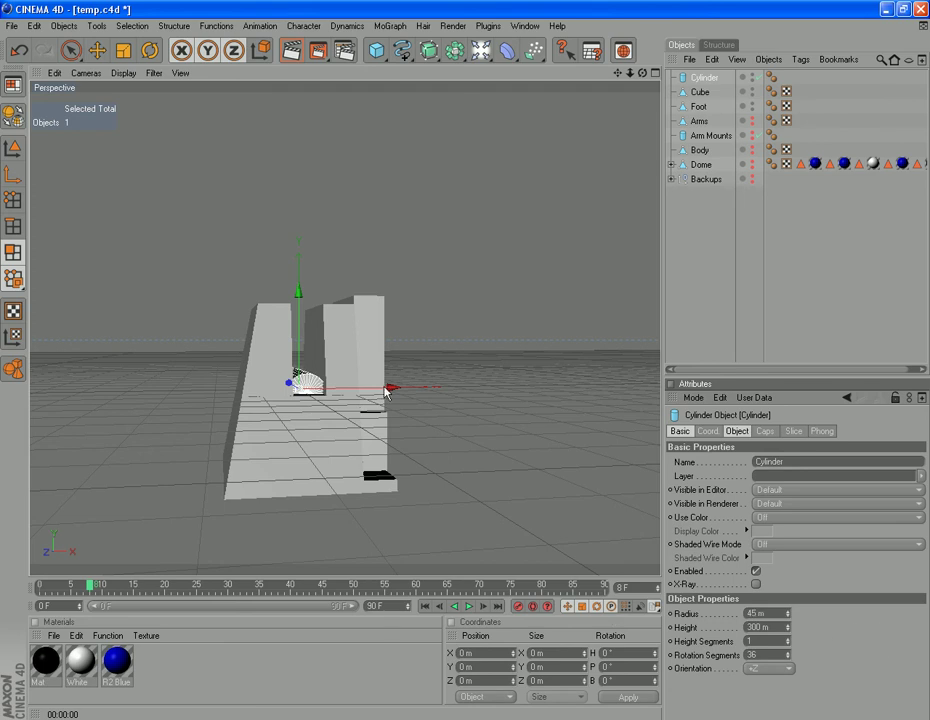
Step: Move the cylinder onto the top of the side block, at about X 141 m and Y 206 m
left_click_drag(390, 388, 448, 386)
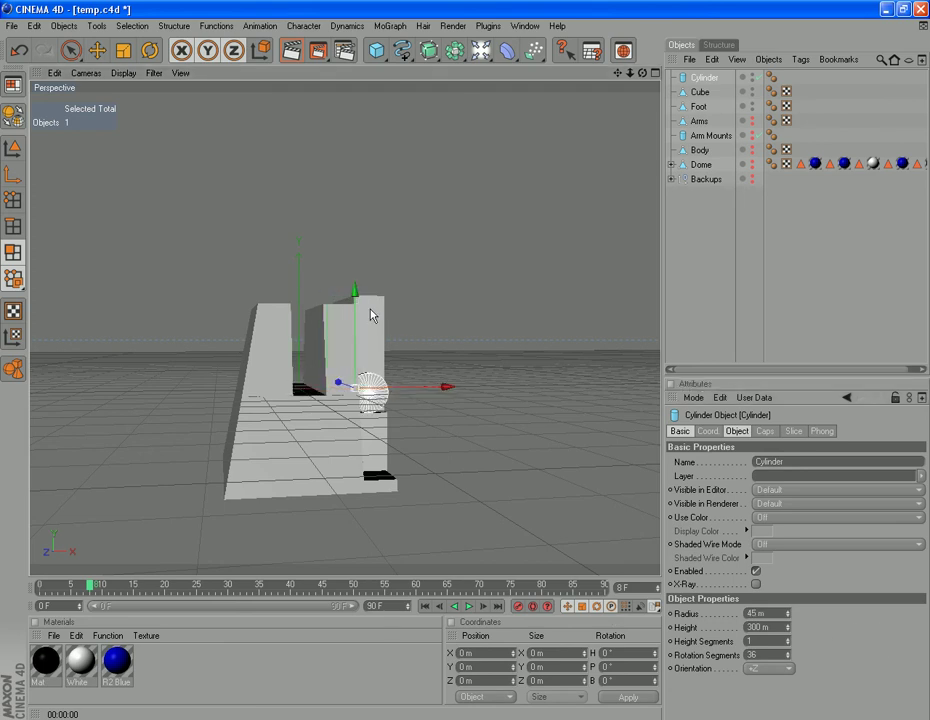
left_click_drag(354, 290, 355, 204)
left_click_drag(645, 76, 467, 62)
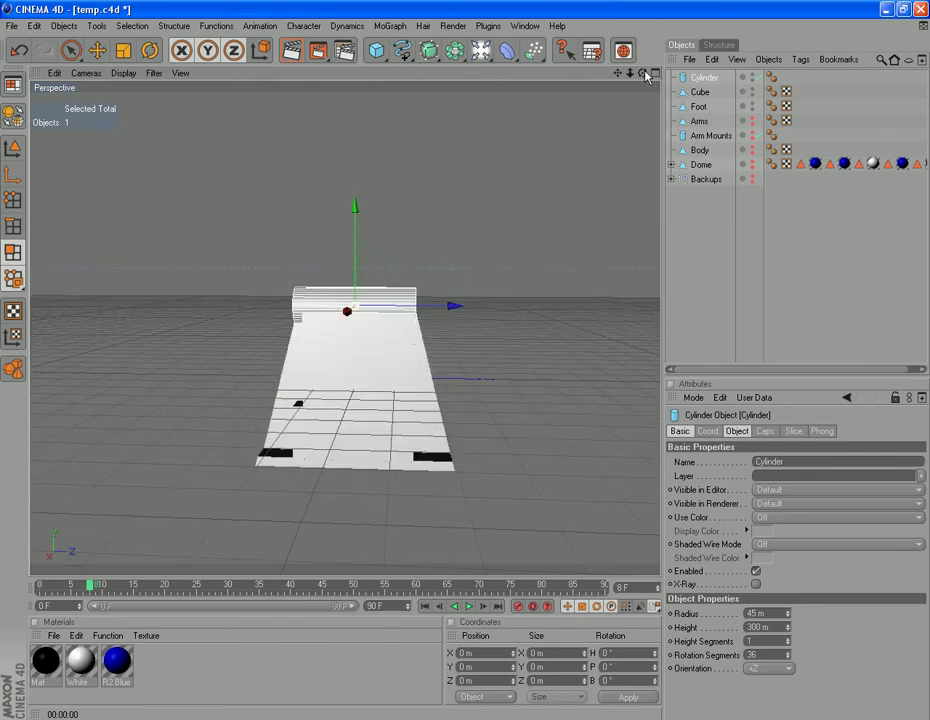
left_click_drag(641, 75, 3, 65)
scroll(514, 398, "up", 3)
scroll(514, 403, "up", 2)
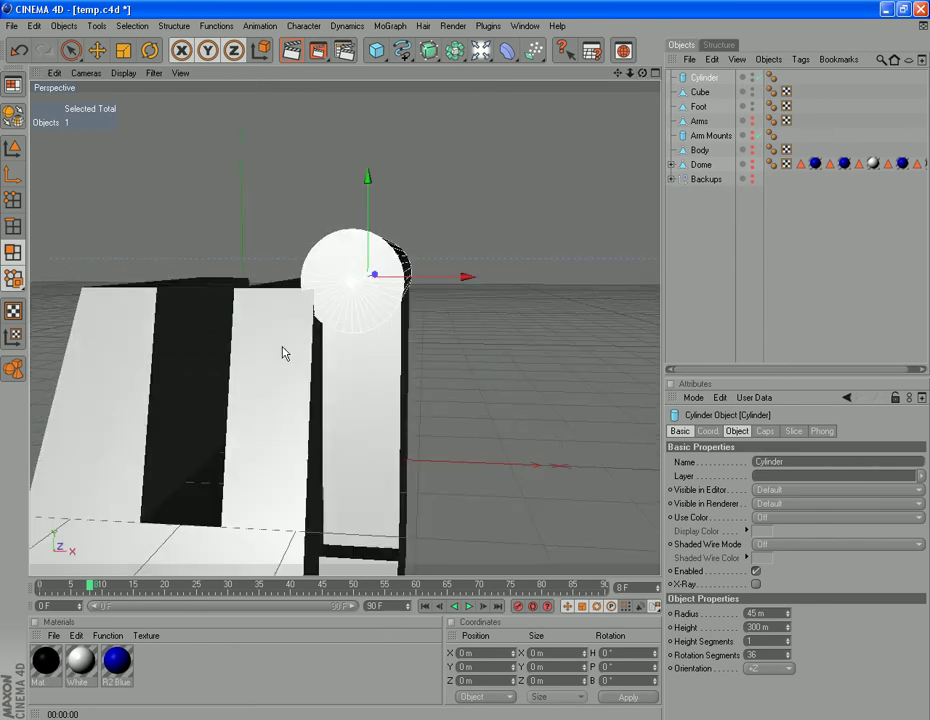
Step: Make the cylinder editable and delete the points of its lower half in the front view, leaving a half-cylinder
left_click(12, 204)
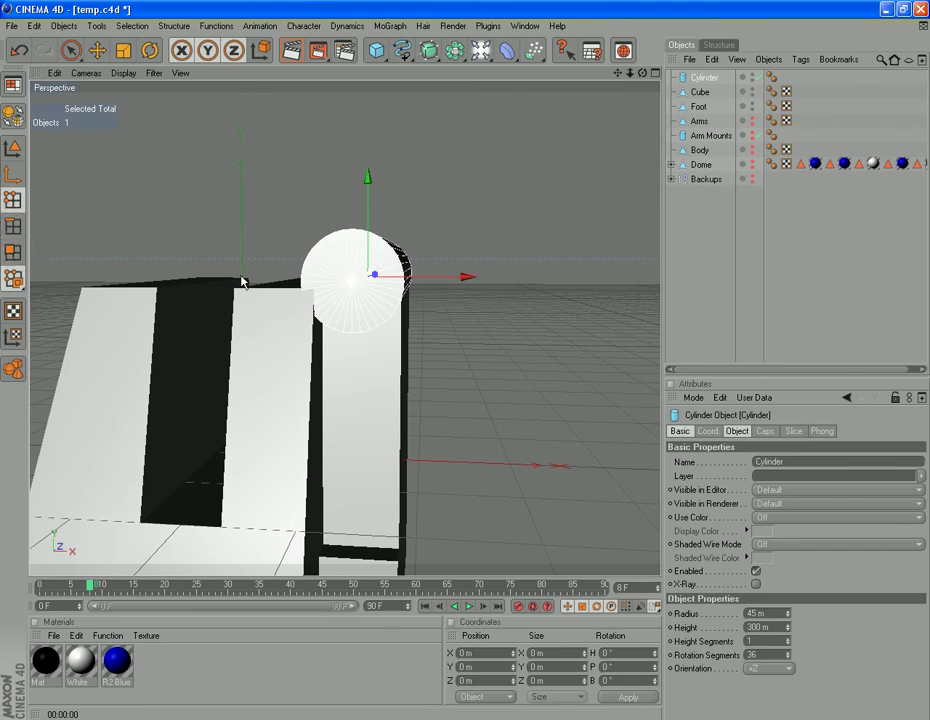
key("c")
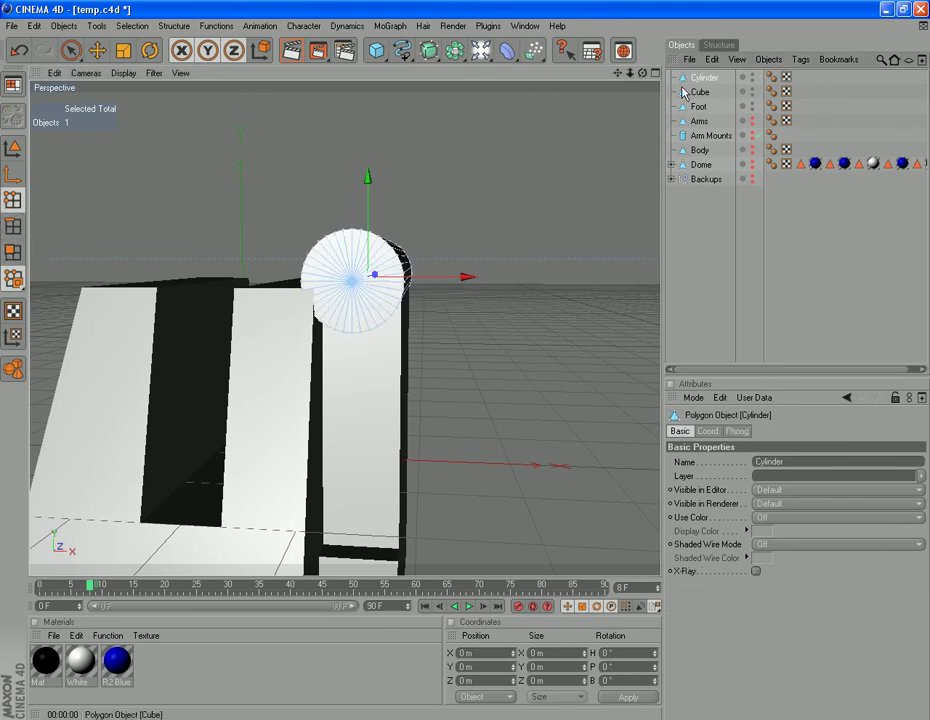
left_click(86, 73)
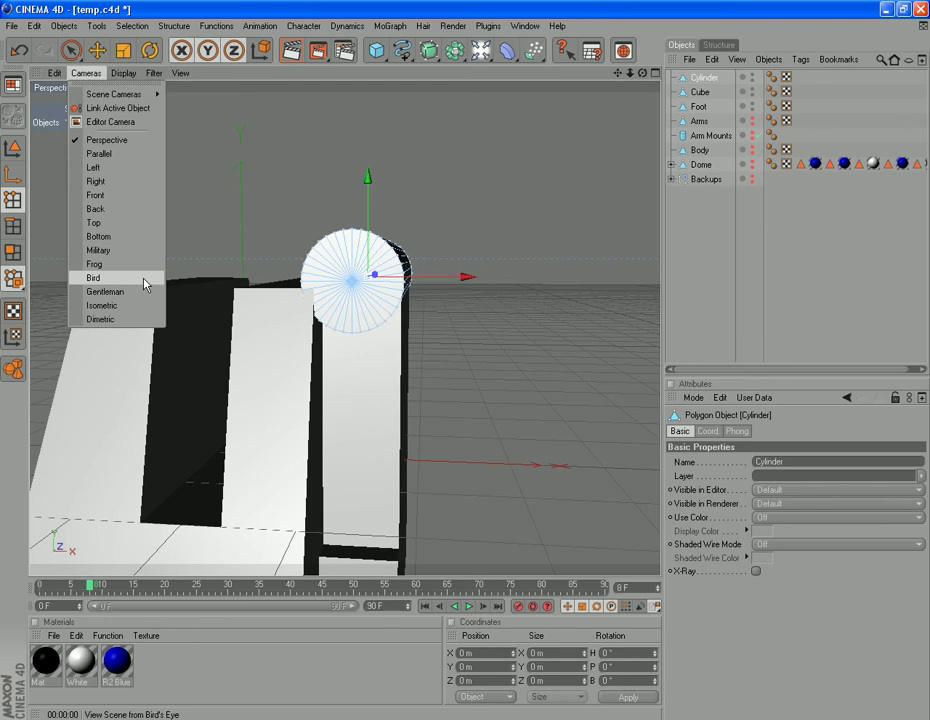
left_click(112, 197)
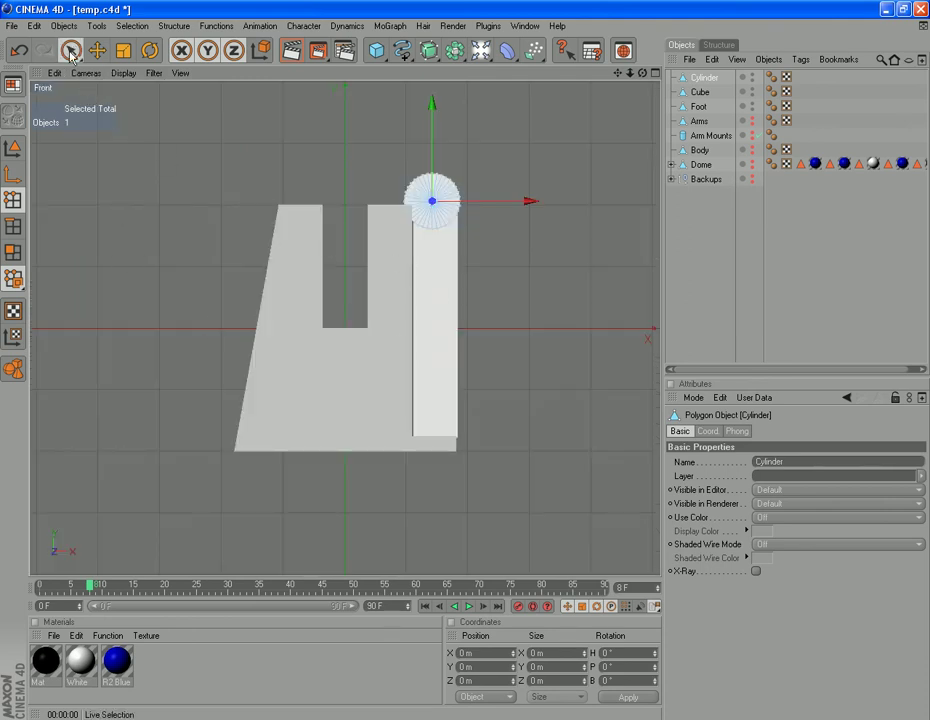
left_click_drag(70, 50, 82, 53)
scroll(551, 350, "up", 2)
scroll(549, 322, "up", 2)
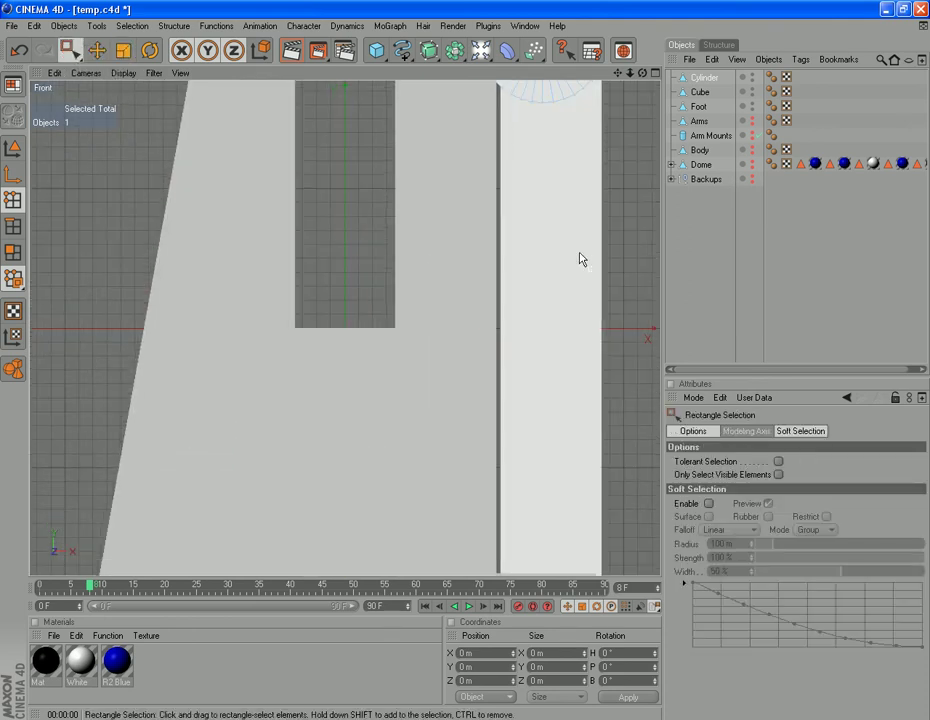
left_click_drag(617, 76, 555, 315)
left_click_drag(370, 288, 630, 417)
key("Delete")
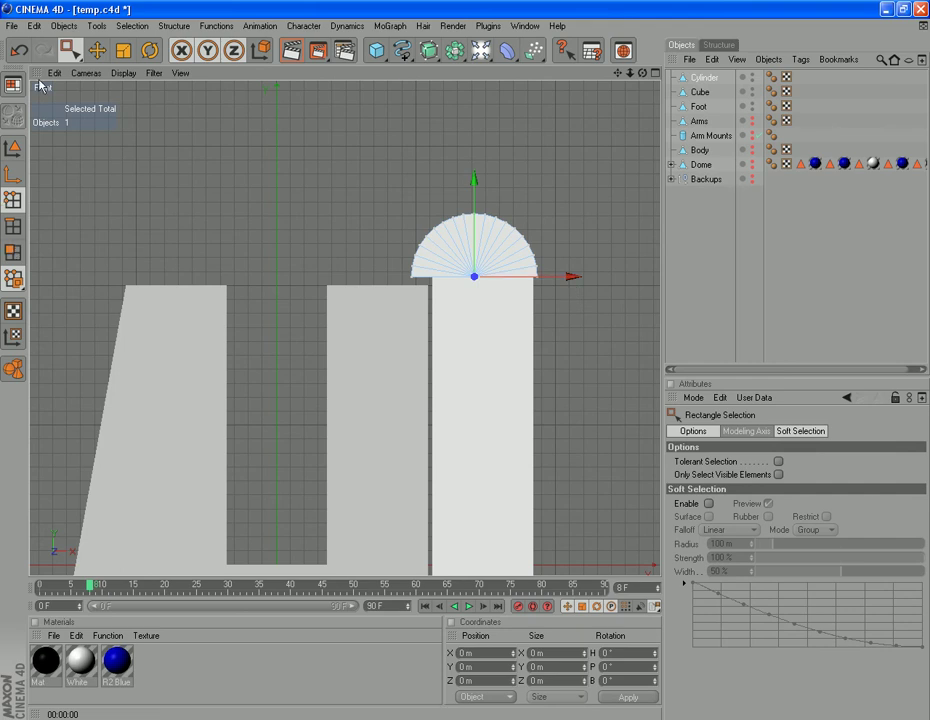
Step: Shift the half-cylinder along X to about 145.5 m to centre it over the side block
left_click(12, 148)
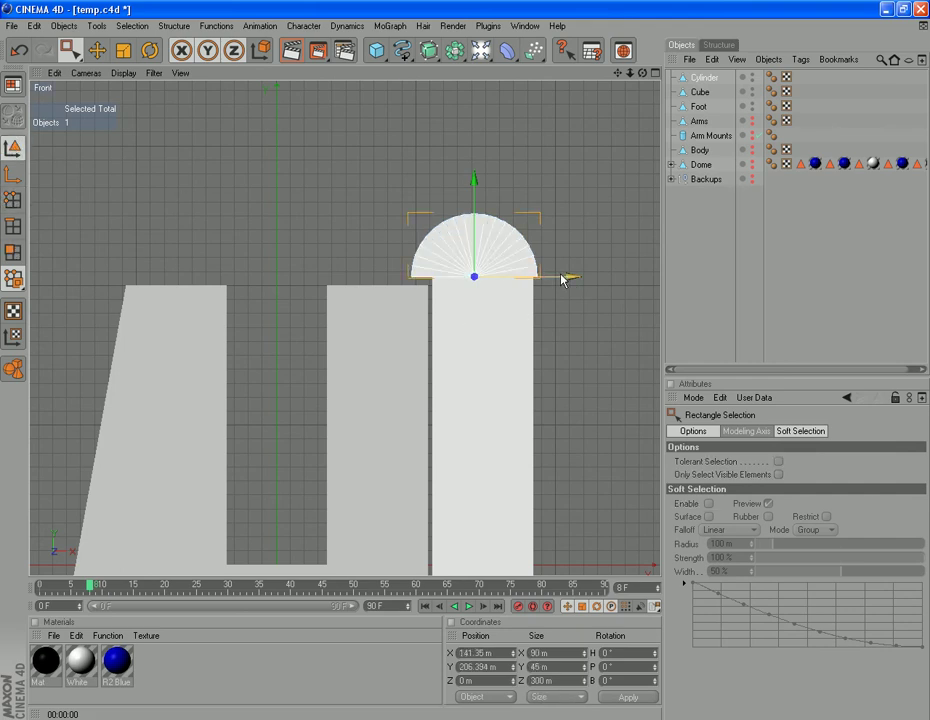
left_click_drag(571, 279, 577, 279)
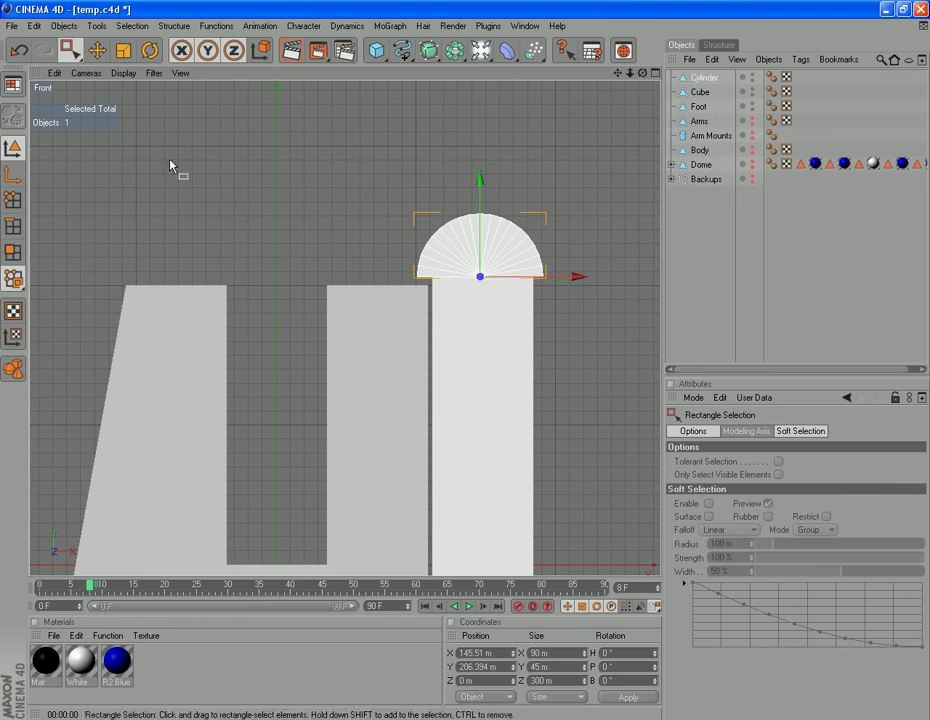
Step: Close the half-cylinder's open underside with Create Polygon, temporarily hiding the Cube and Foot to reach its corner points
left_click(173, 27)
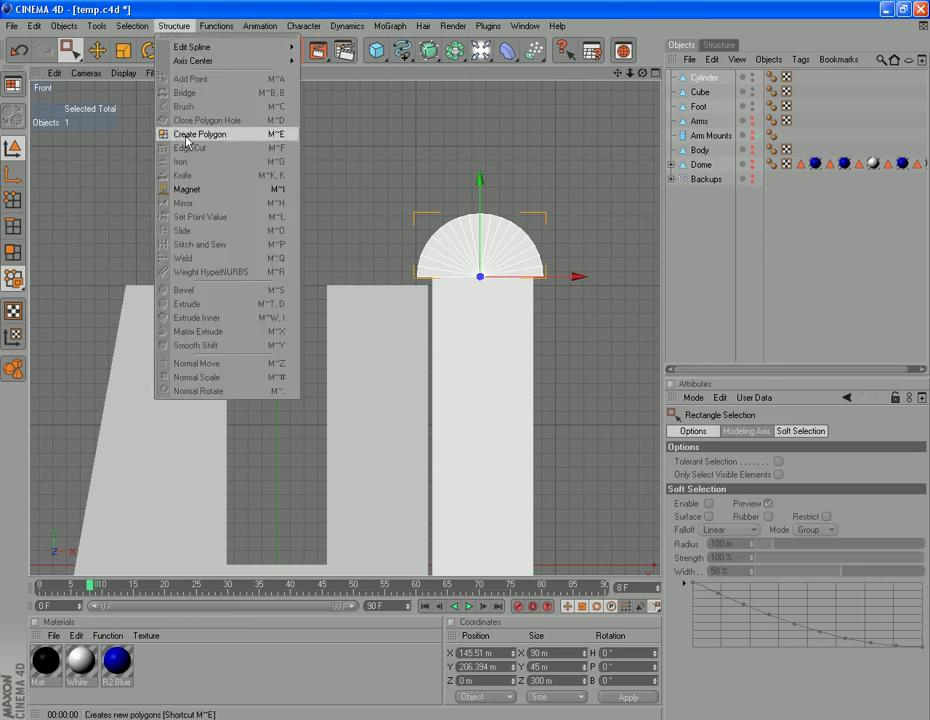
left_click(8, 255)
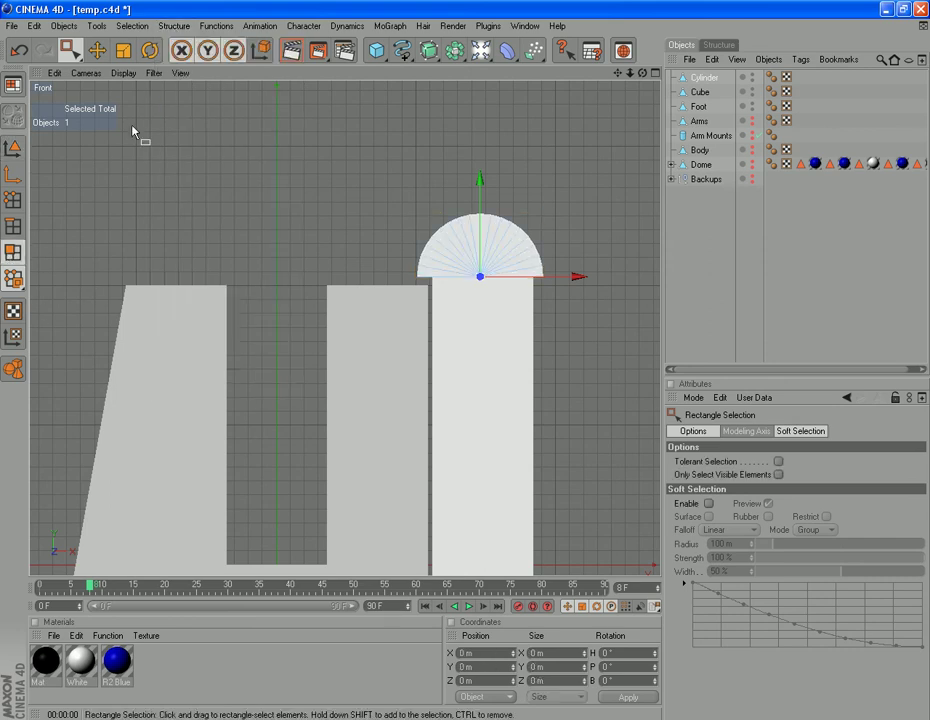
left_click(180, 27)
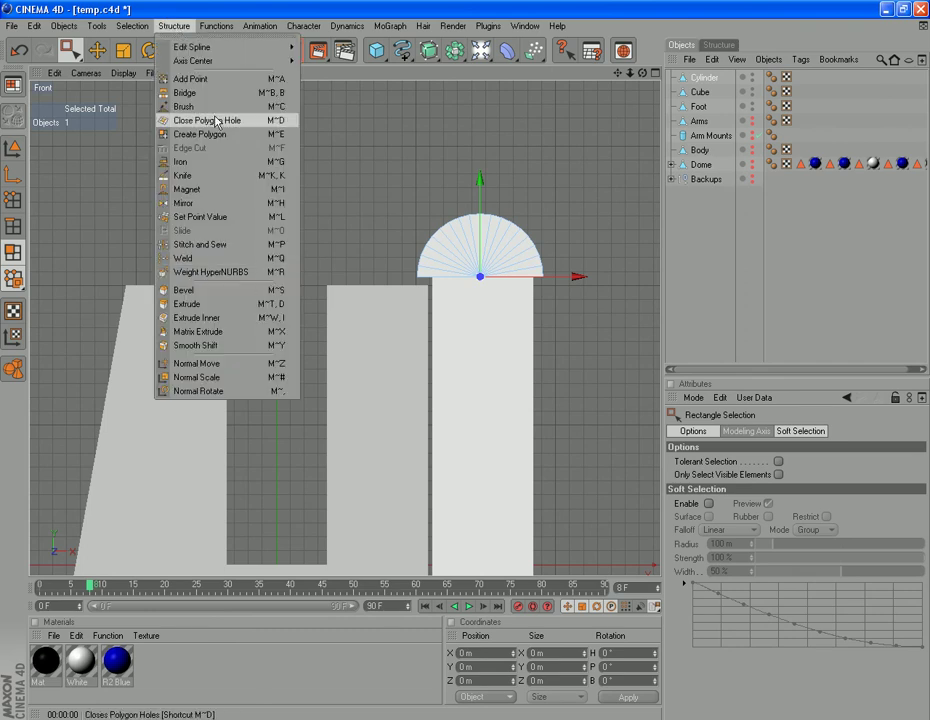
left_click(217, 135)
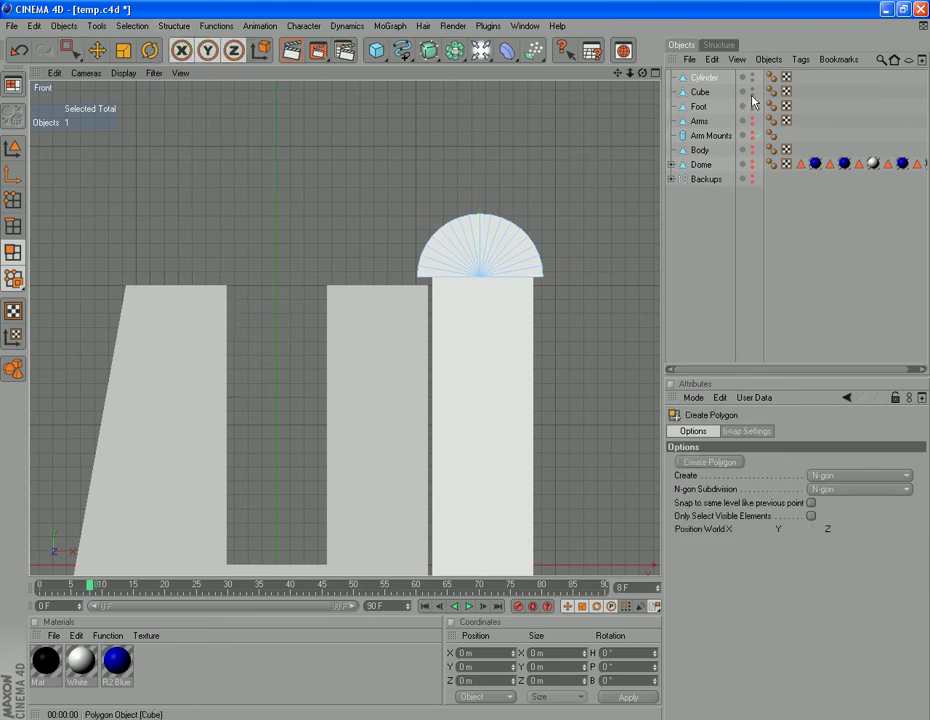
left_click(753, 90)
left_click(752, 105)
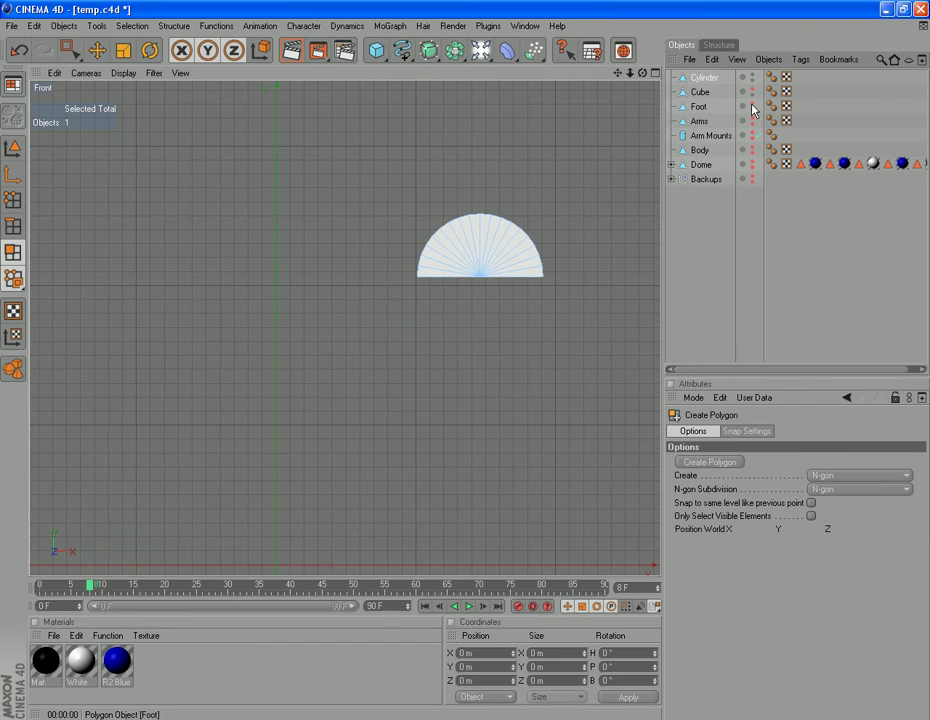
left_click(87, 73)
left_click(108, 140)
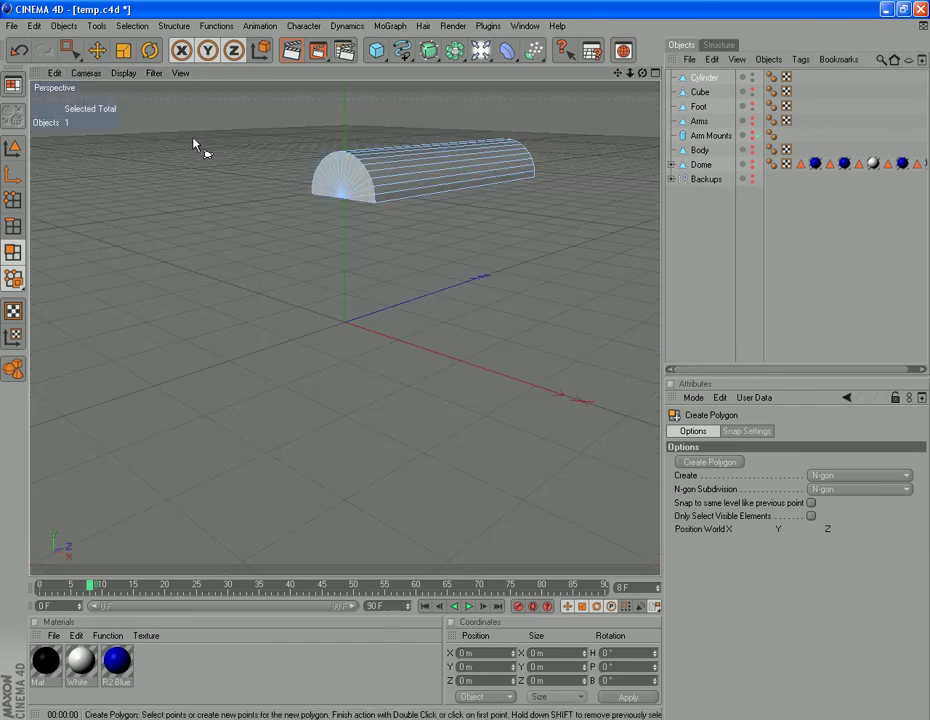
left_click_drag(643, 74, 569, 290)
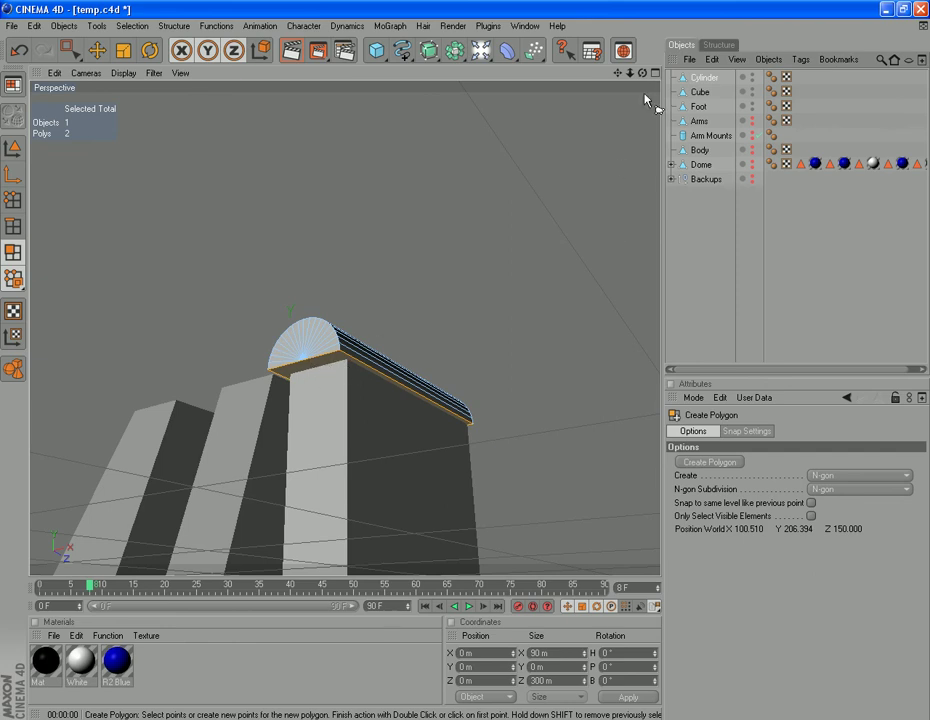
Step: Add a new cube primitive with X, Y and Z sizes of 15 m
left_click(61, 26)
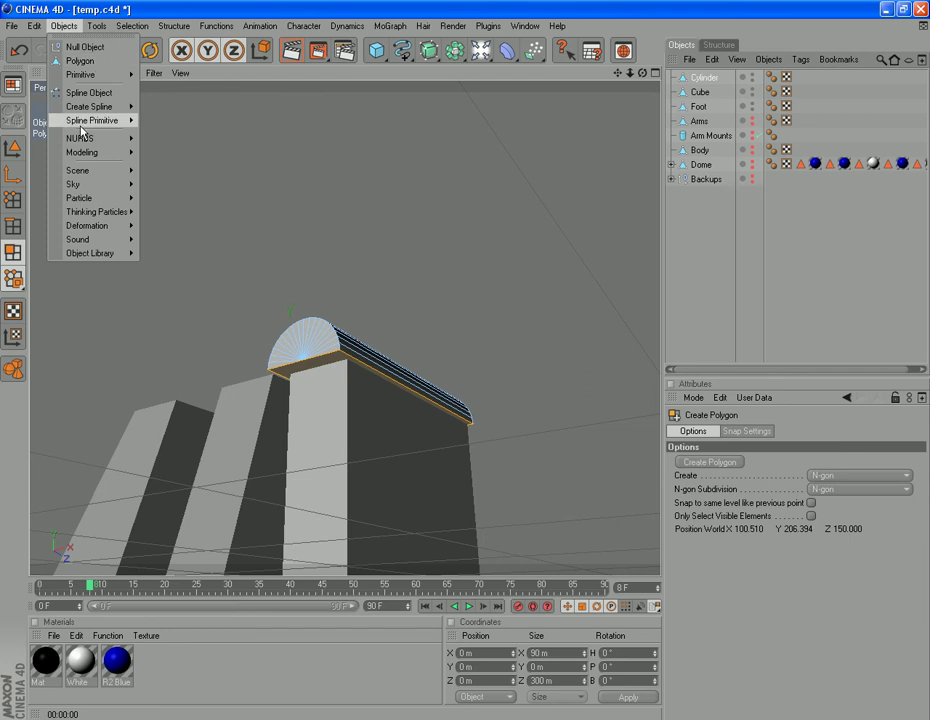
mouse_move(89, 78)
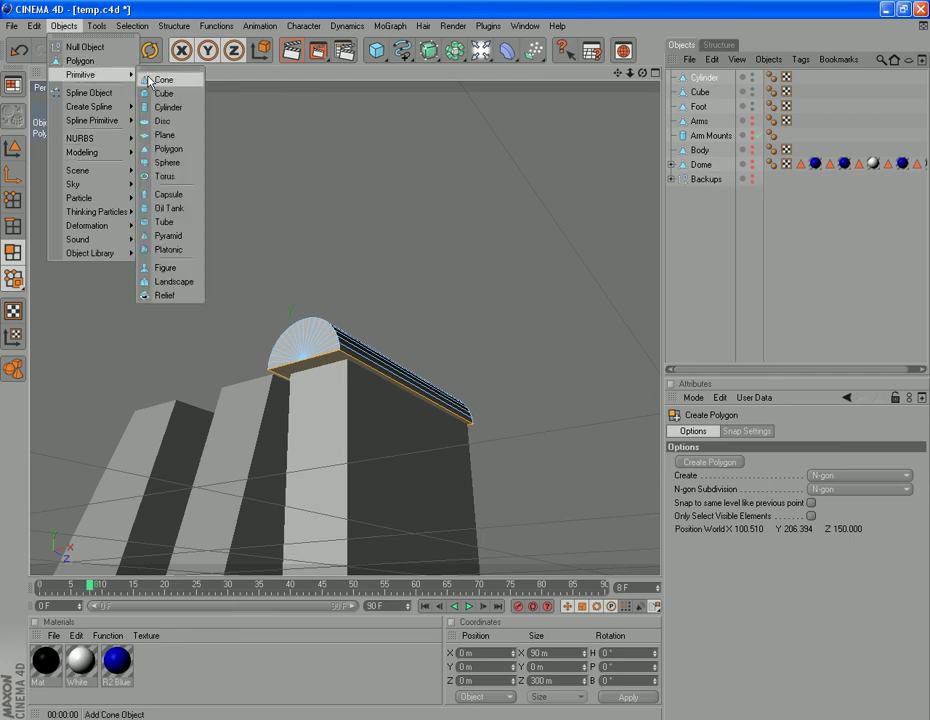
left_click(165, 94)
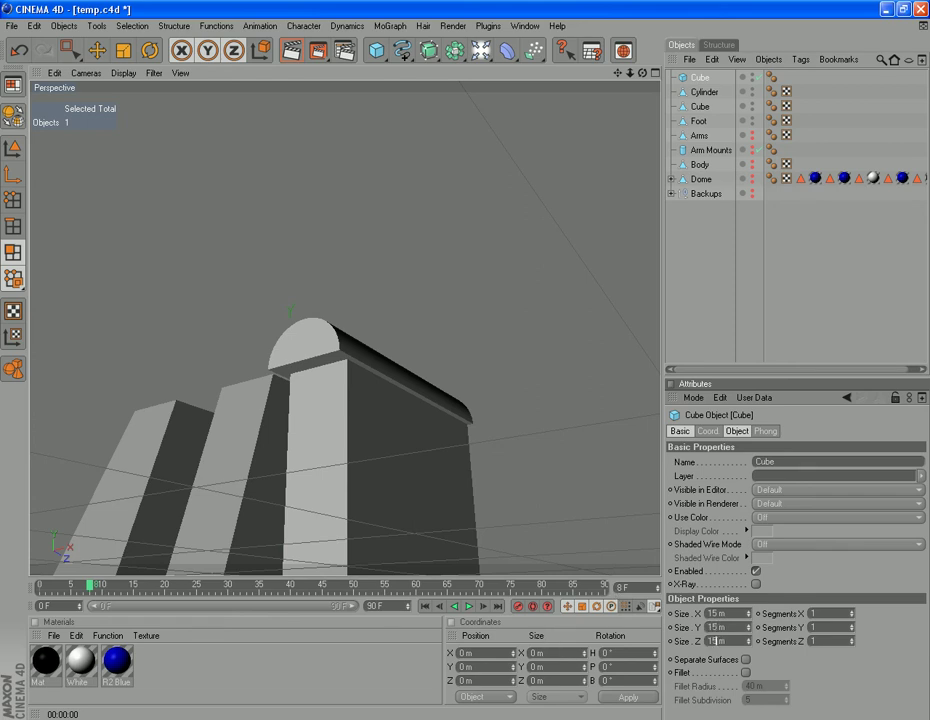
Step: Move the new 15 m cube up to the front face of the side block, just under the half-cylinder's end
left_click_drag(642, 73, 2, 46)
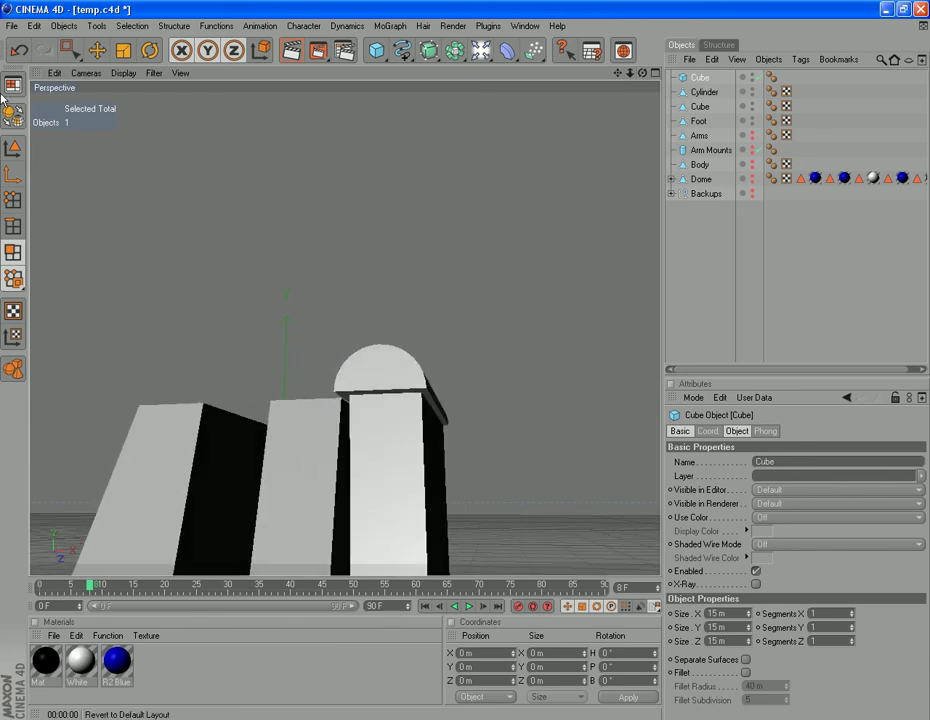
left_click(97, 50)
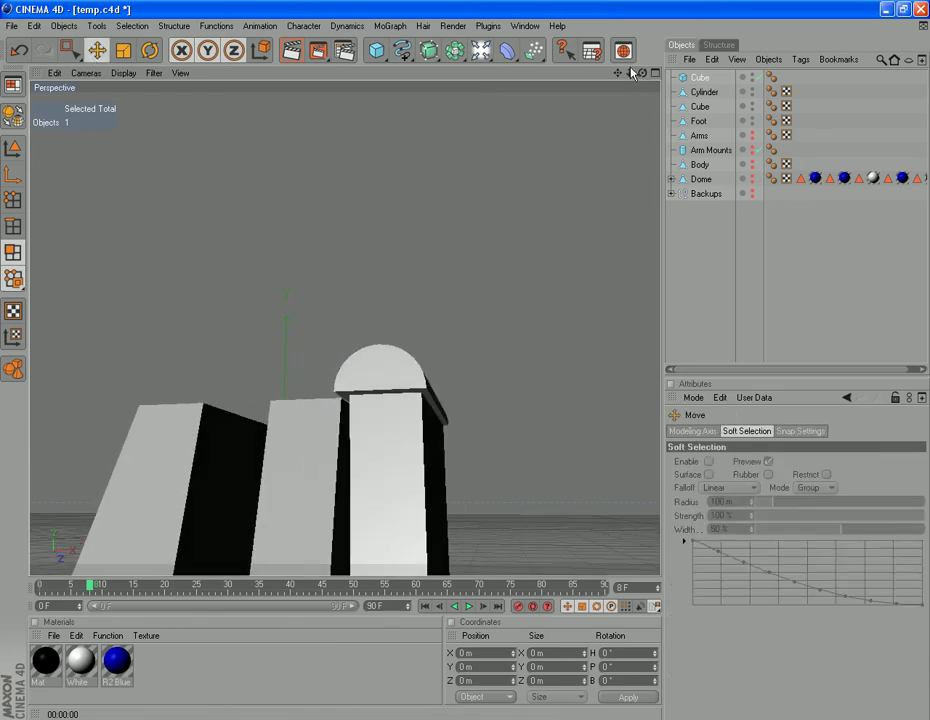
left_click_drag(640, 78, 524, 33)
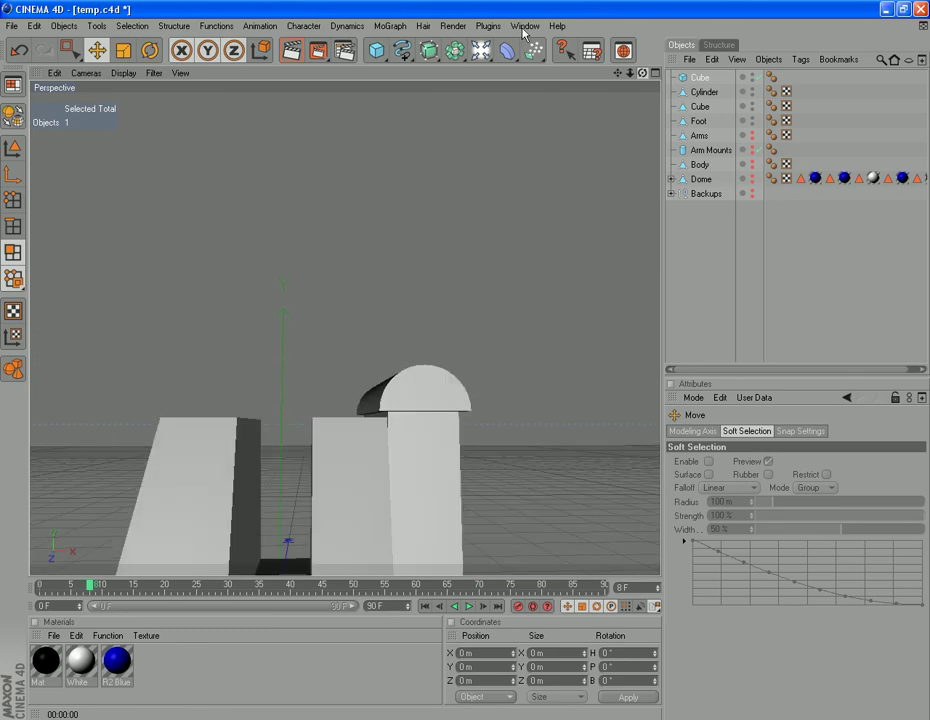
left_click(705, 79)
right_click_drag(640, 484, 321, 485, "alt")
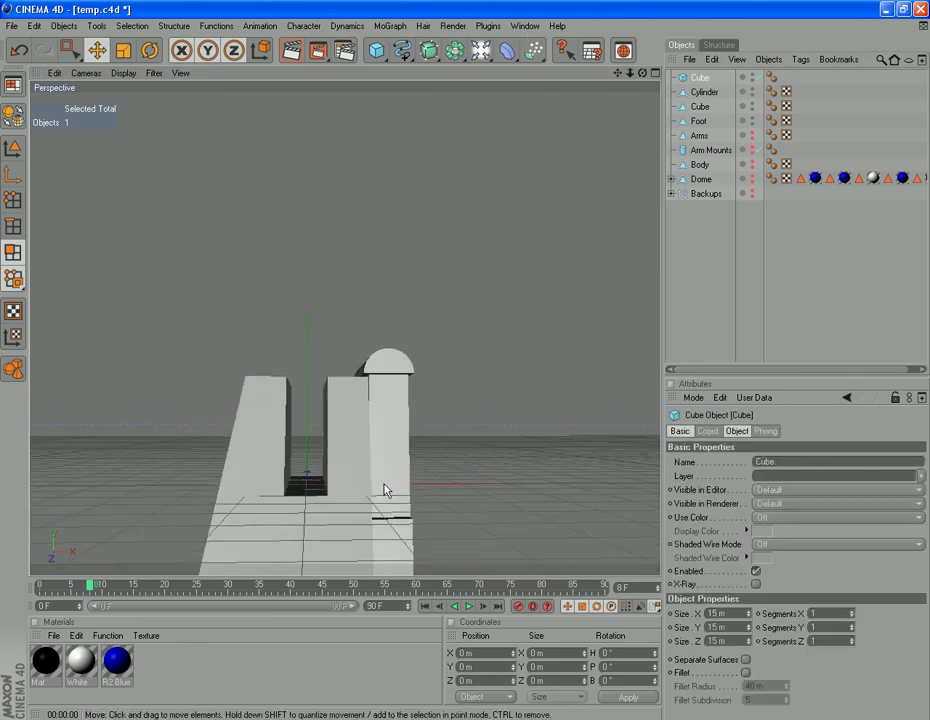
left_click(380, 379)
left_click_drag(641, 78, 600, 94)
left_click_drag(480, 376, 436, 376)
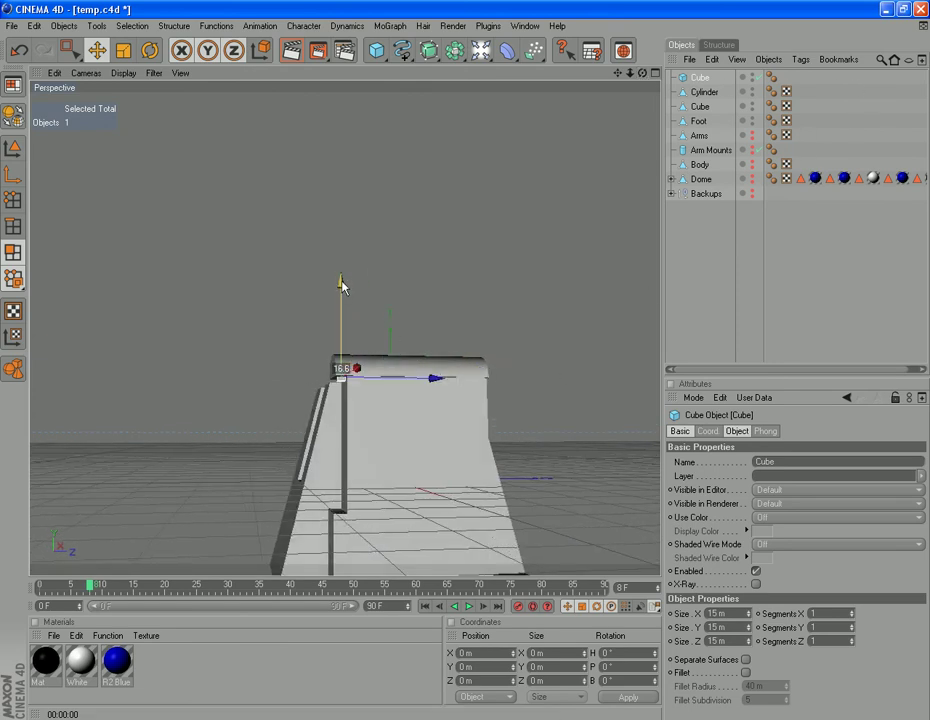
Step: Shift the small cube along X to about 128.8 m, towards the inner edge of the side block's front face
left_click_drag(640, 75, 548, 172)
left_click_drag(617, 73, 780, 5)
scroll(506, 421, "up", 7)
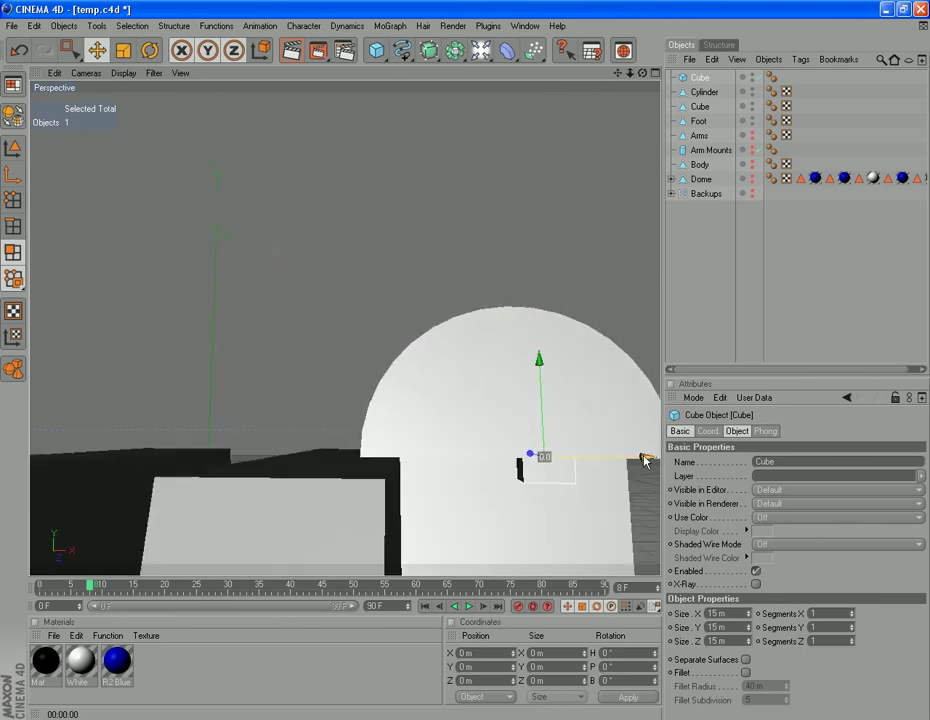
left_click_drag(644, 459, 555, 460)
left_click_drag(644, 78, 622, 330)
Step: Make the small cube editable and extrude its bottom polygon downward by about 32 m
key("c")
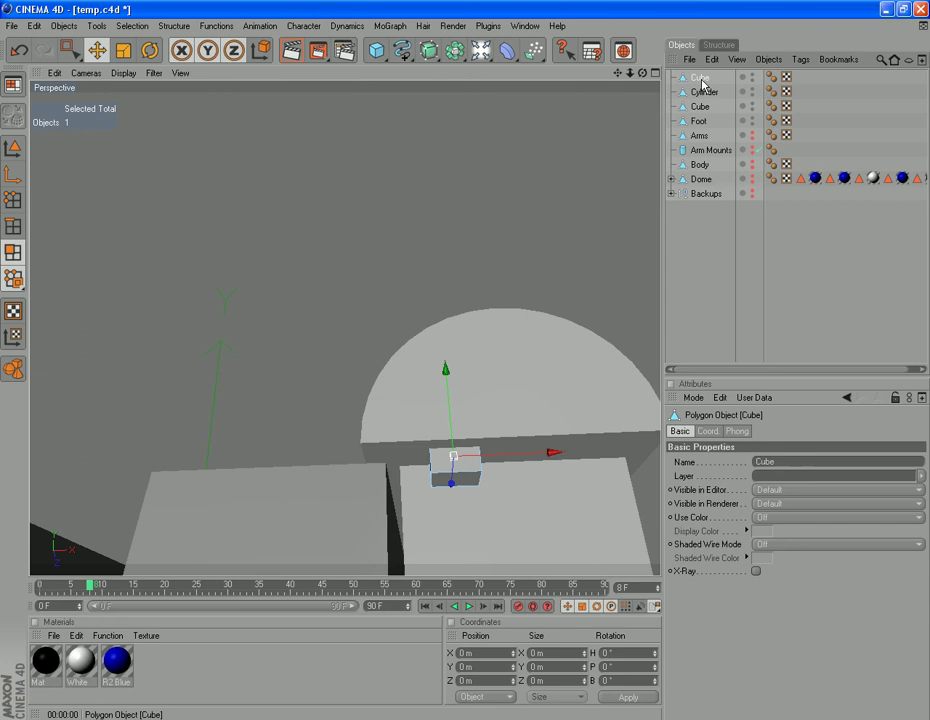
left_click(16, 170)
left_click(469, 485)
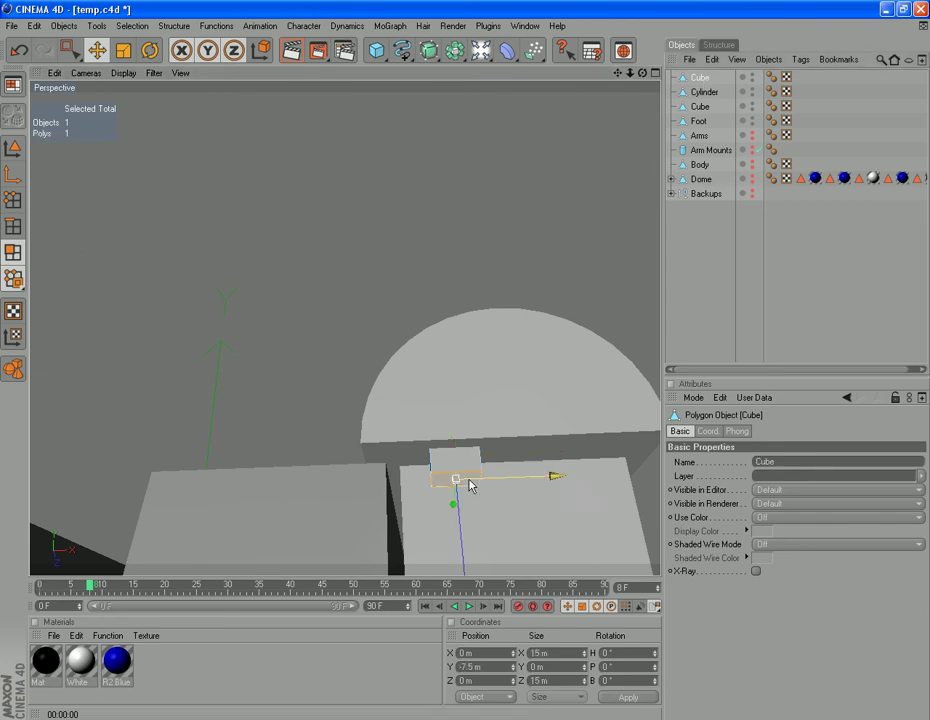
scroll(560, 532, "down", 7)
right_click(515, 475)
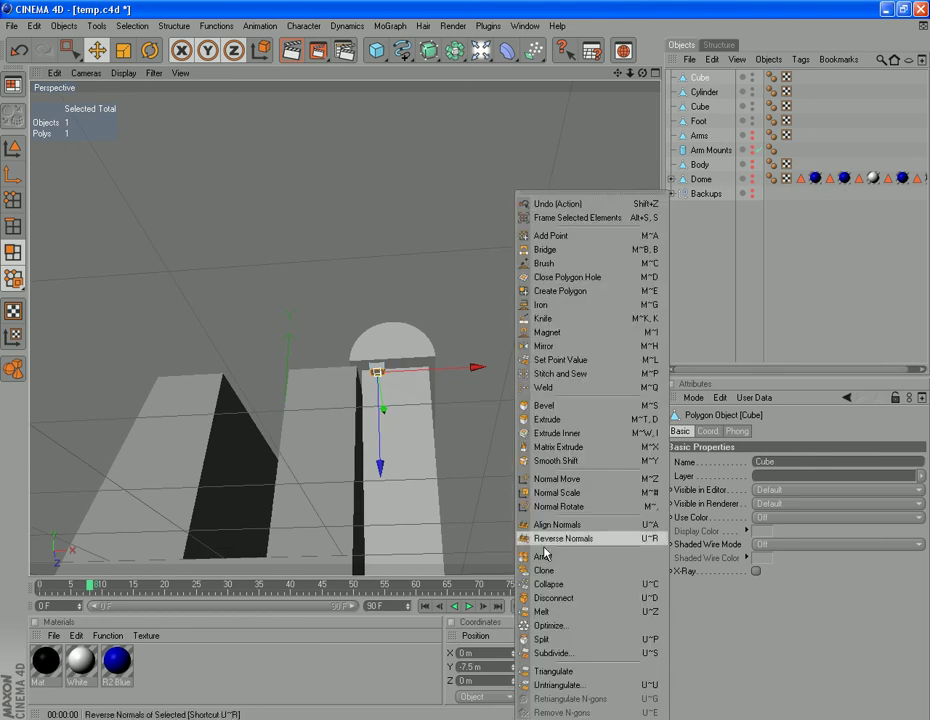
left_click(535, 415)
left_click_drag(490, 467, 697, 455)
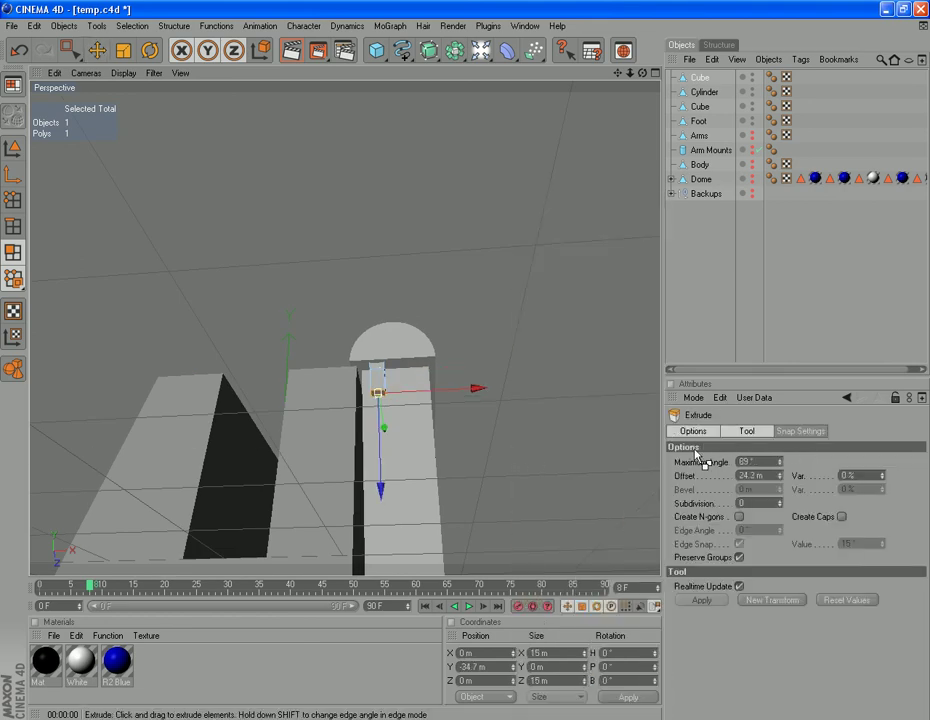
Step: Widen the bottom polygon with an Extrude Inner of about -2.4 m and extrude it down about 60.8 m
right_click(556, 473)
left_click(556, 446)
left_click_drag(521, 457, 537, 458)
right_click(509, 448)
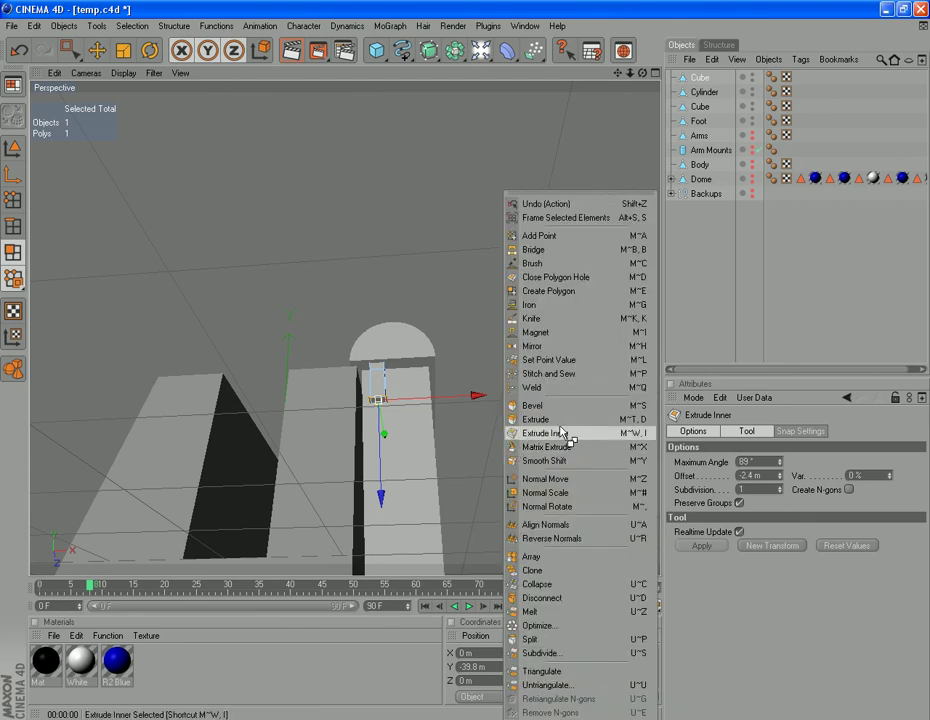
left_click(530, 415)
left_click_drag(496, 475, 927, 441)
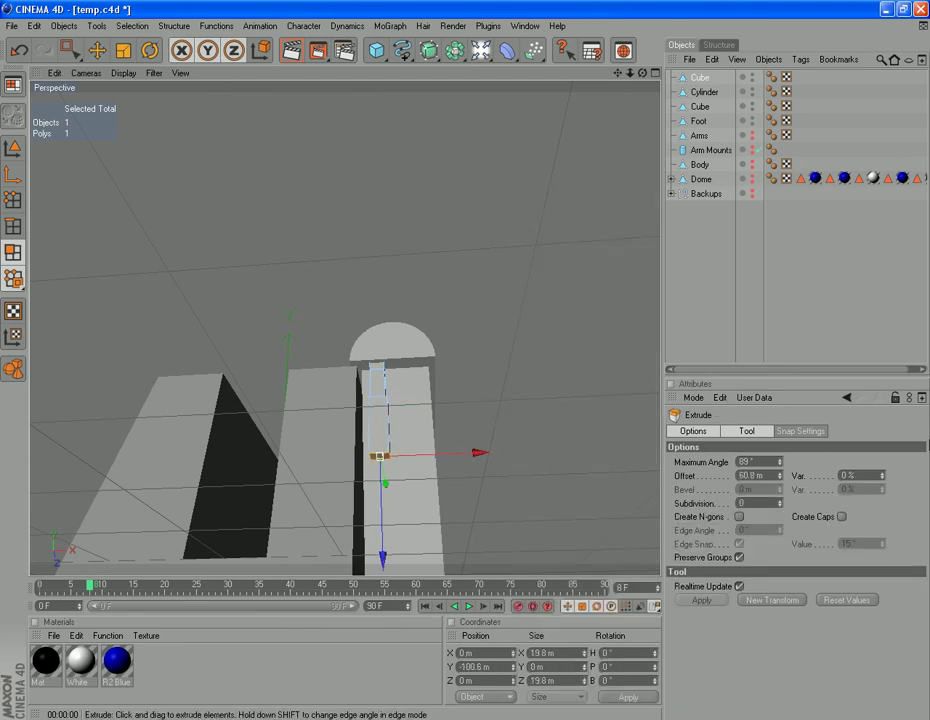
Step: Inset the bottom polygon by about 2 m with Extrude Inner and extrude it down about 63.1 m
right_click(537, 539)
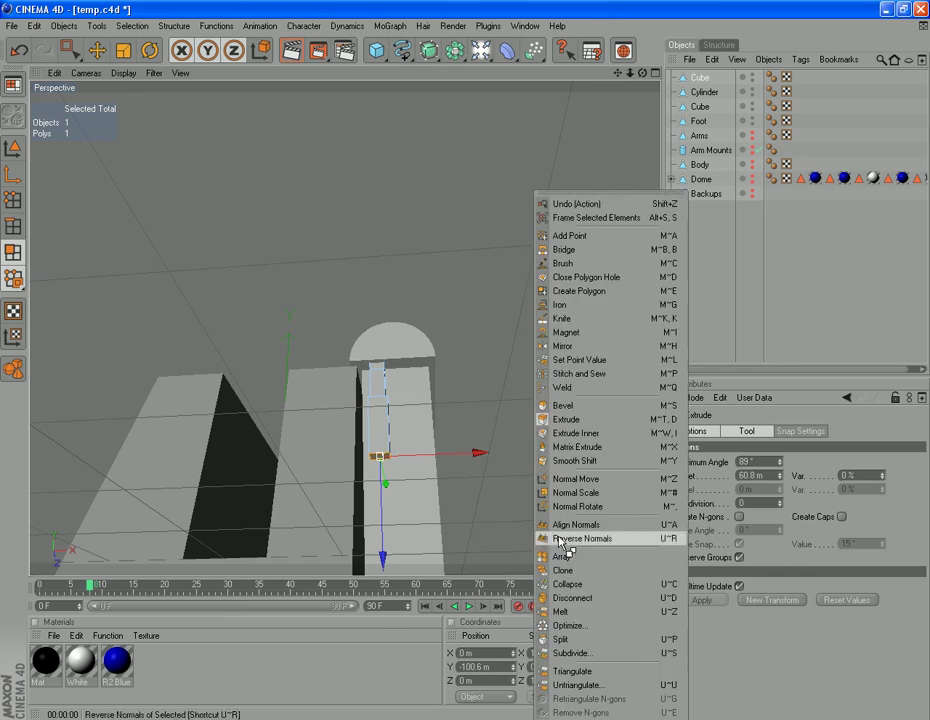
left_click(596, 432)
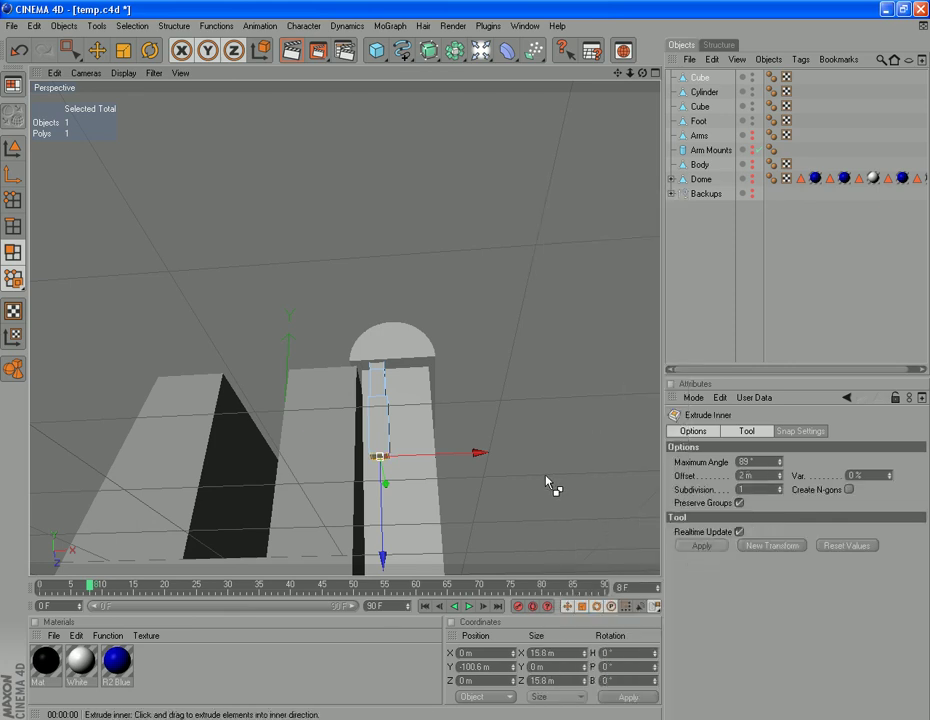
right_click(550, 482)
left_click(571, 434)
left_click_drag(477, 525, 925, 480)
Step: Widen the bottom polygon to about 29.8 m with Extrude Inner and extrude it down about 75 m
left_click_drag(650, 502, 560, 506, "alt")
right_click(517, 480)
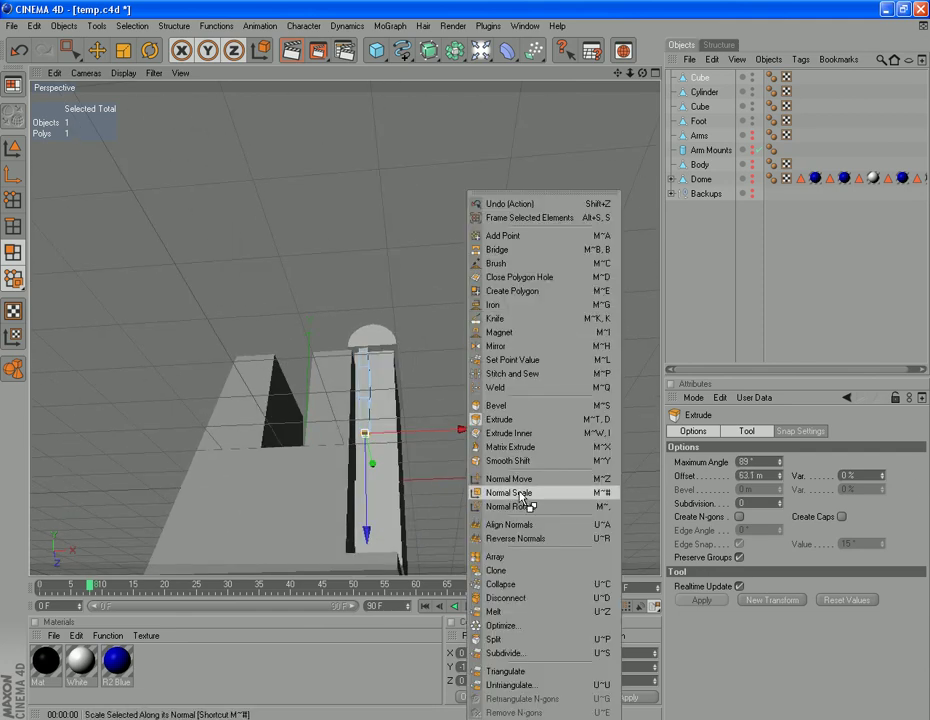
left_click(510, 433)
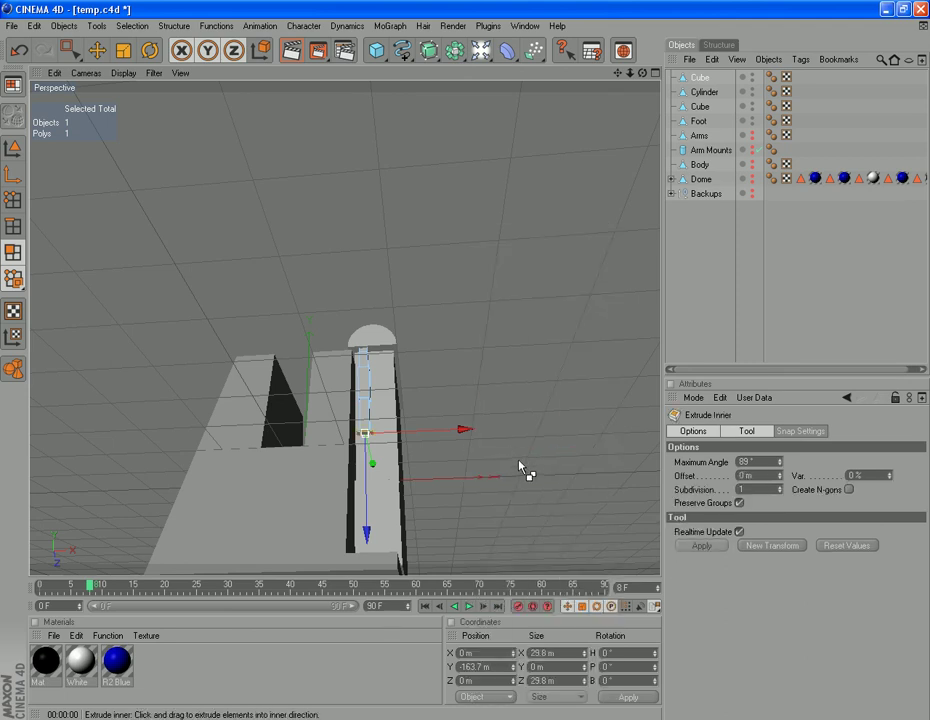
right_click(524, 471)
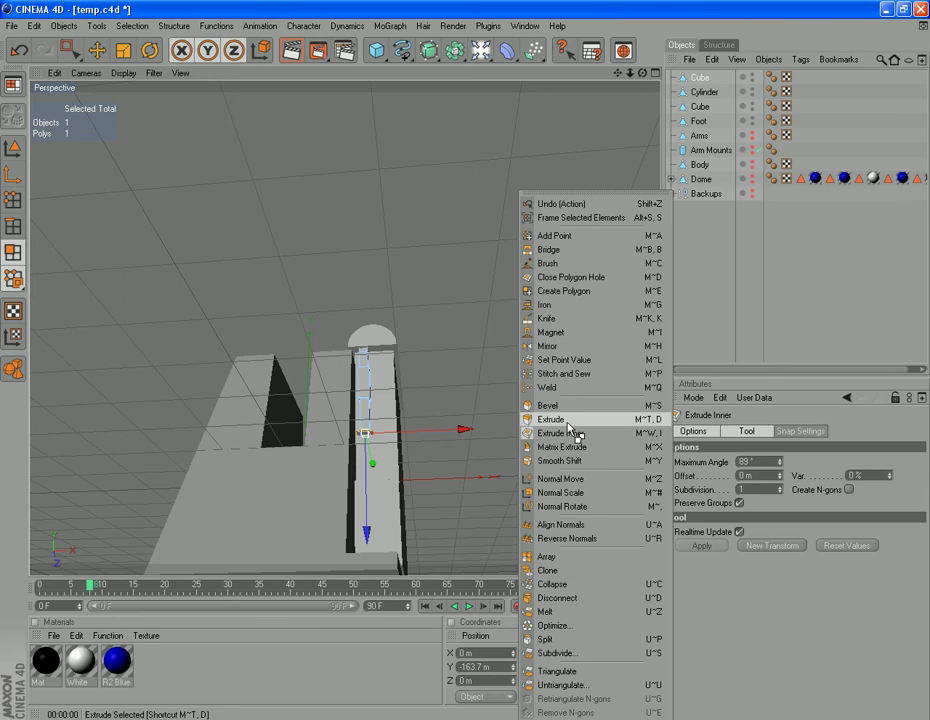
left_click(575, 419)
left_click_drag(567, 456, 594, 450)
Step: Inset the bottom polygon by about 5 m with Extrude Inner and extrude it down about 24 m
right_click(565, 450)
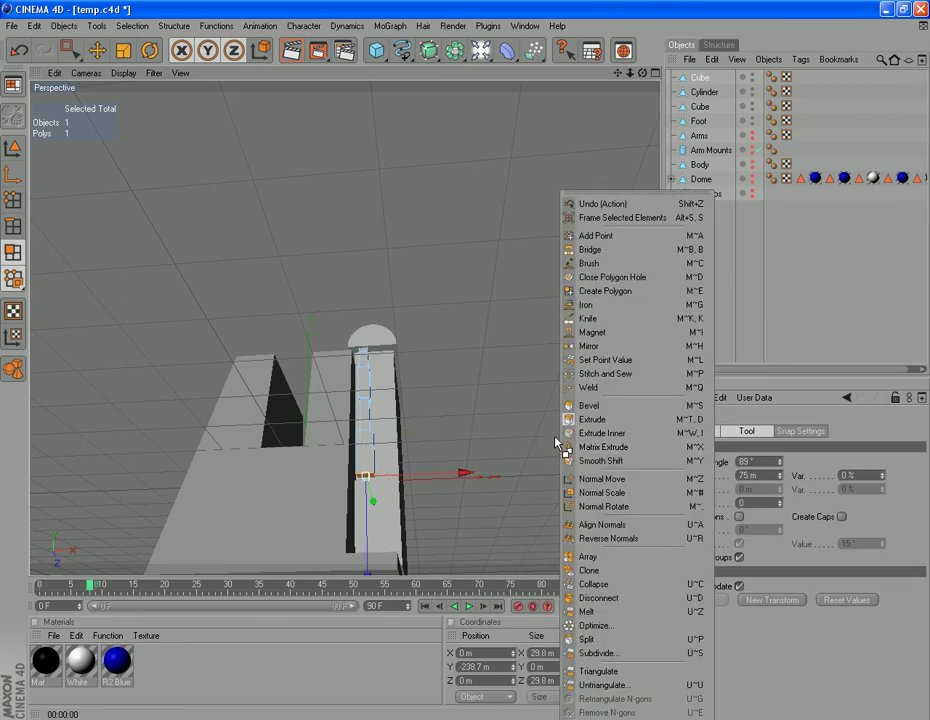
left_click(594, 434)
right_click(555, 457)
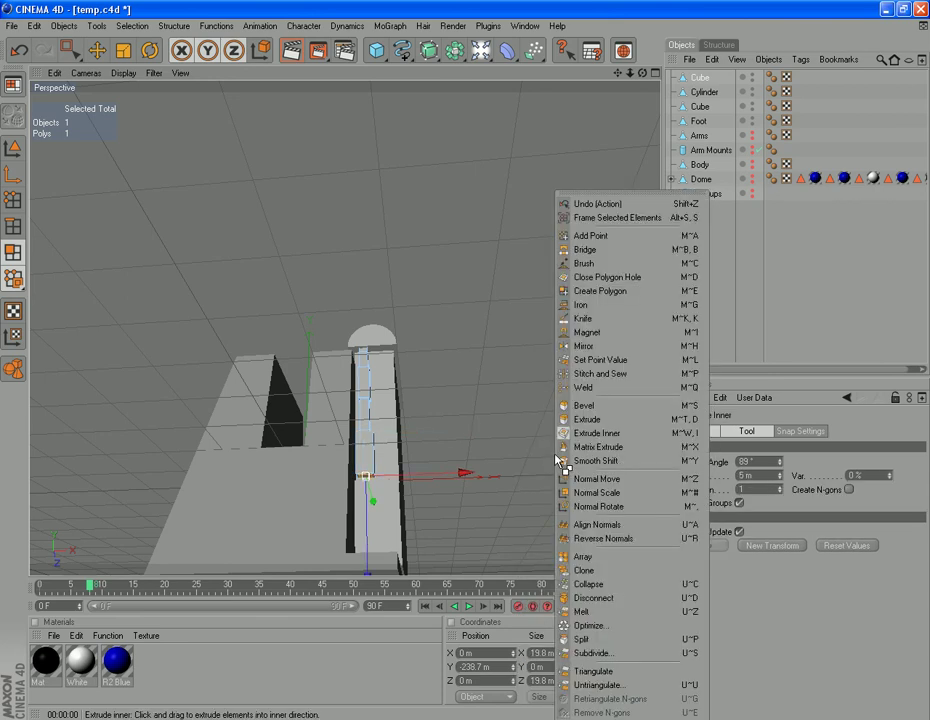
left_click(581, 417)
mouse_move(566, 440)
left_mouse_down()
mouse_move(550, 461)
mouse_move(561, 451)
left_mouse_up()
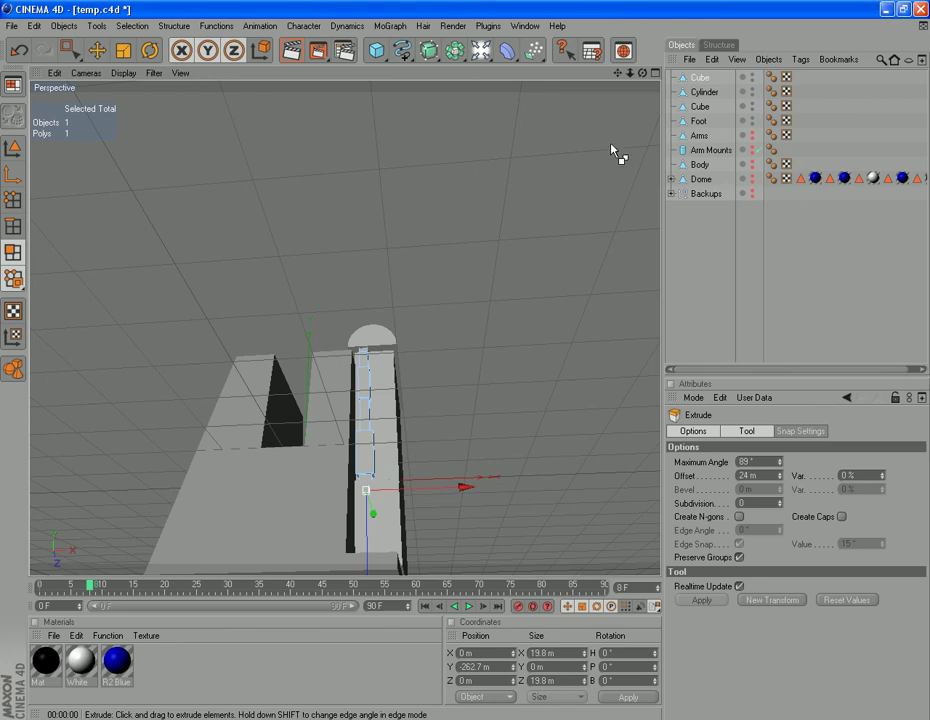
Step: Duplicate the stepped cube column, move the whole copy along X to about 165 m beside the original, and render the view
mouse_move(642, 75)
left_mouse_down()
mouse_move(631, 124)
mouse_move(642, 63)
mouse_move(650, 88)
left_mouse_up()
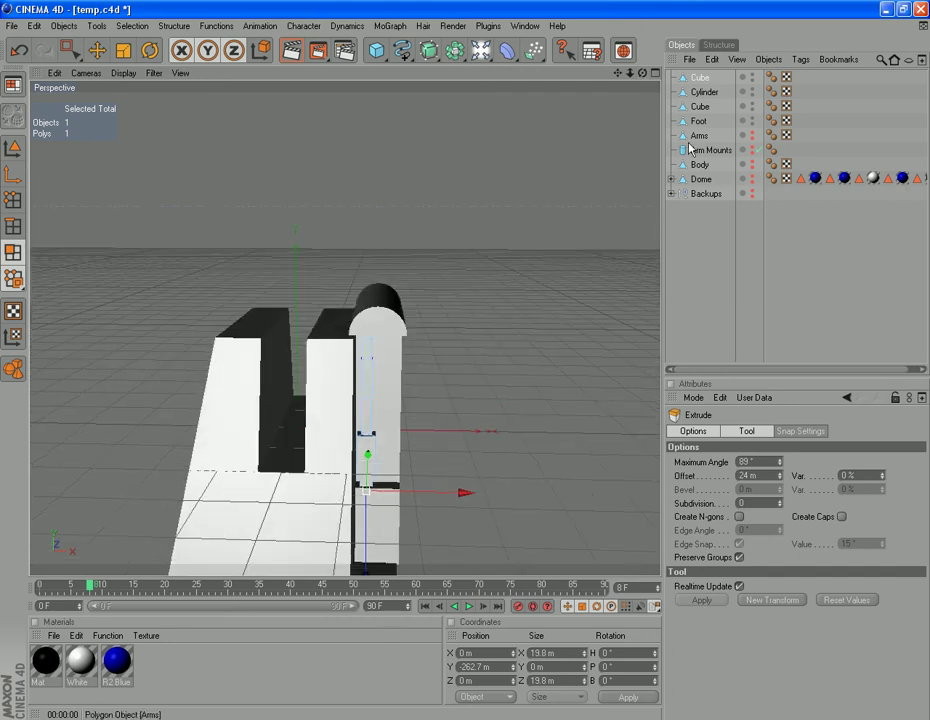
key("ctrl+v")
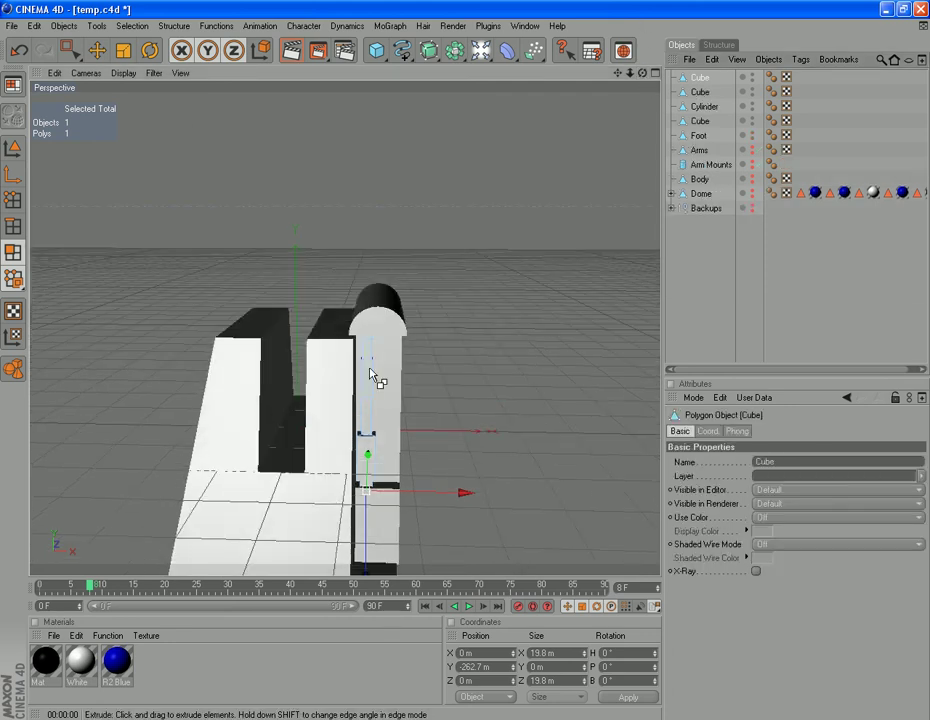
left_click_drag(368, 492, 469, 494)
left_click(18, 50)
left_click(13, 147)
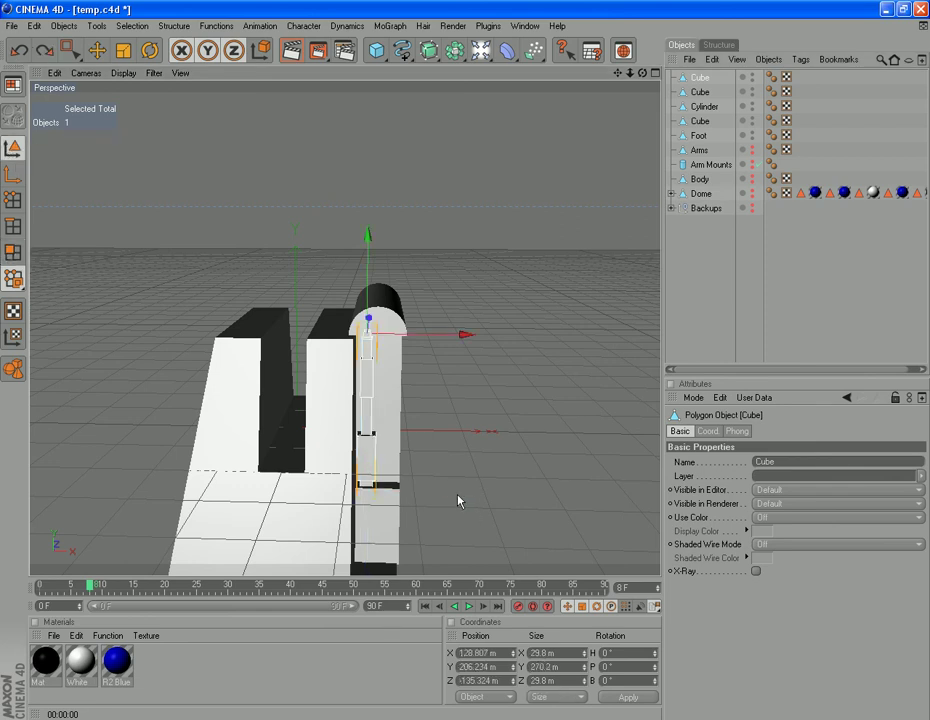
left_click_drag(420, 336, 433, 334)
left_click(453, 26)
left_click(470, 42)
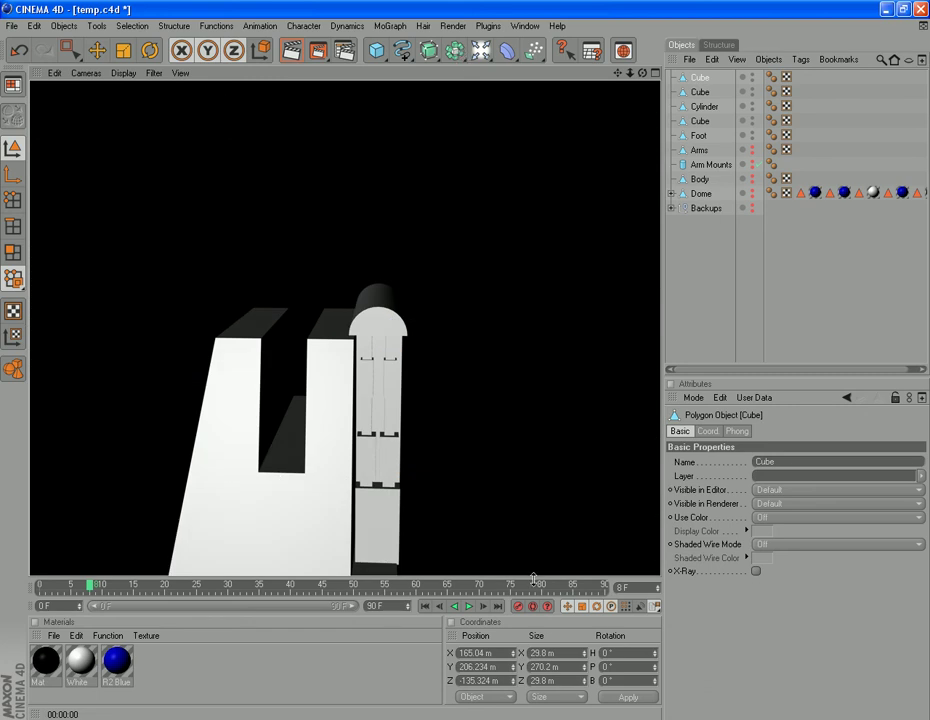